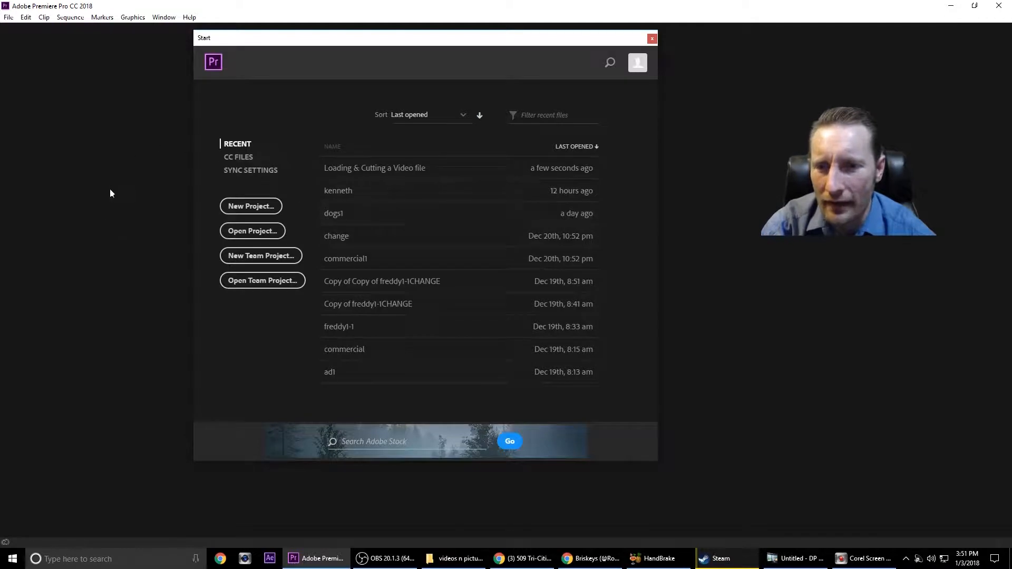
- Create a new project named "Loading & Cutting a video file basics #1" with the default location and settings
click(245, 206)
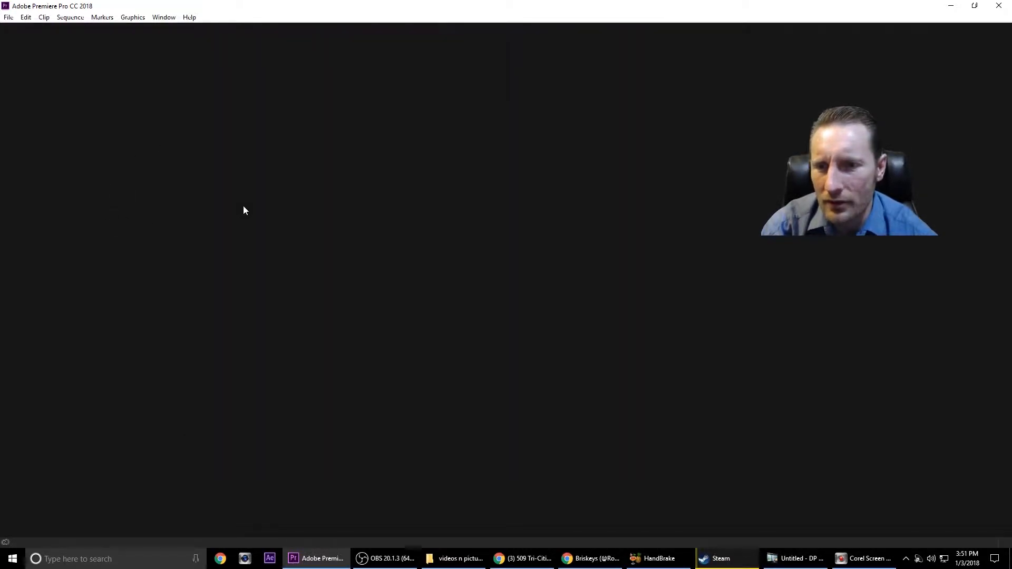
text(Loading)
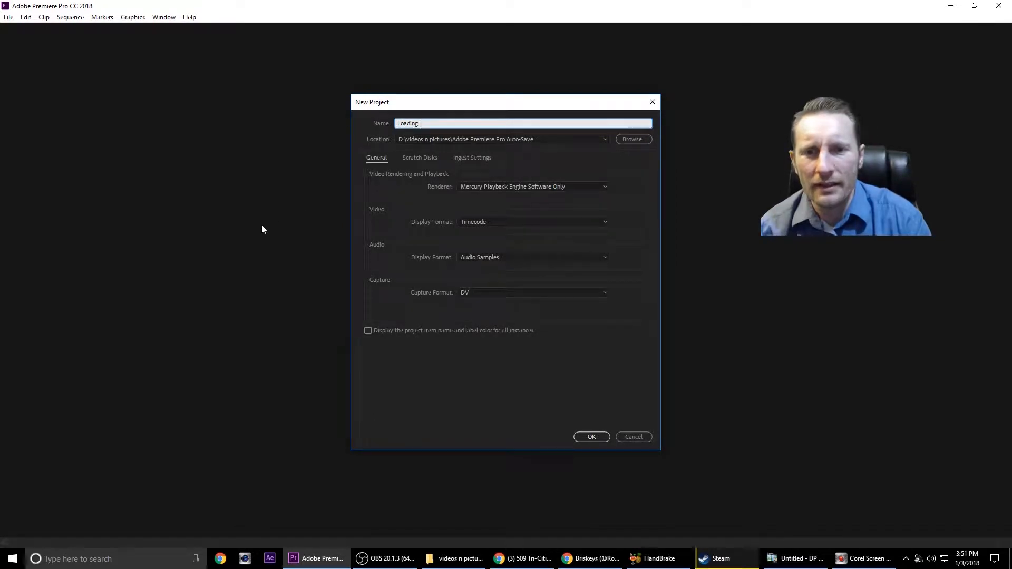
text( & Cutting a video file basics)
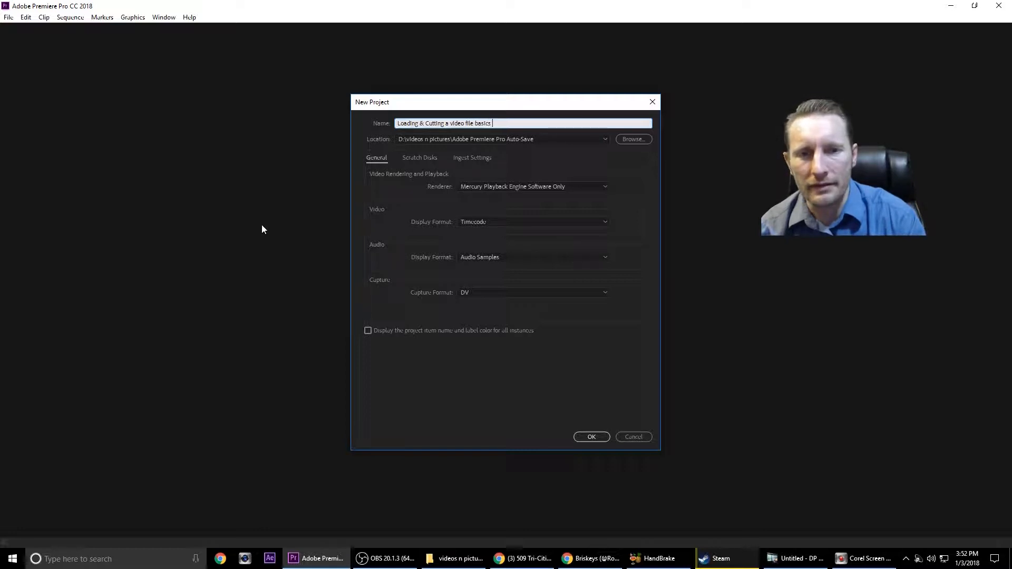
text( #1)
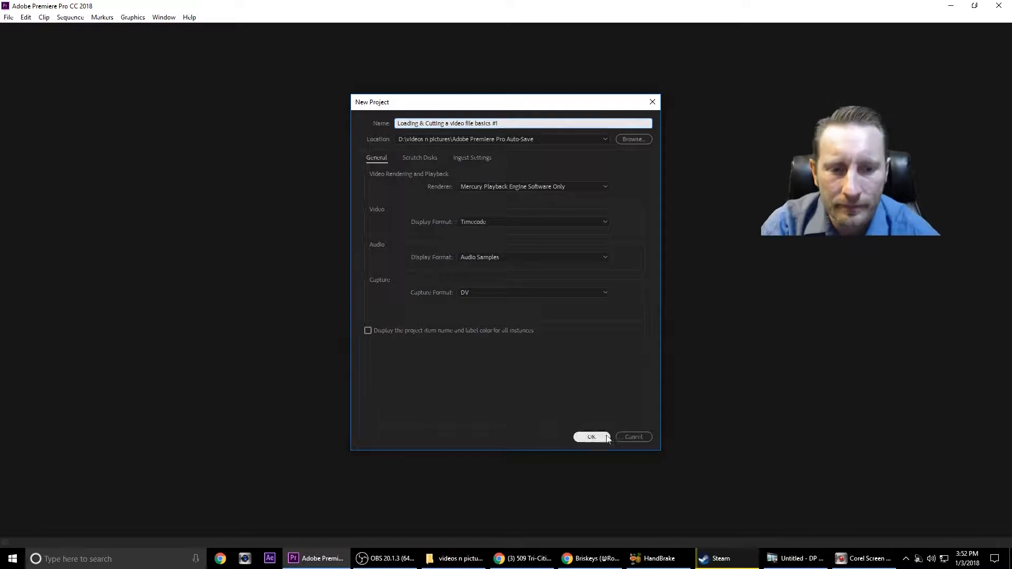
click(580, 439)
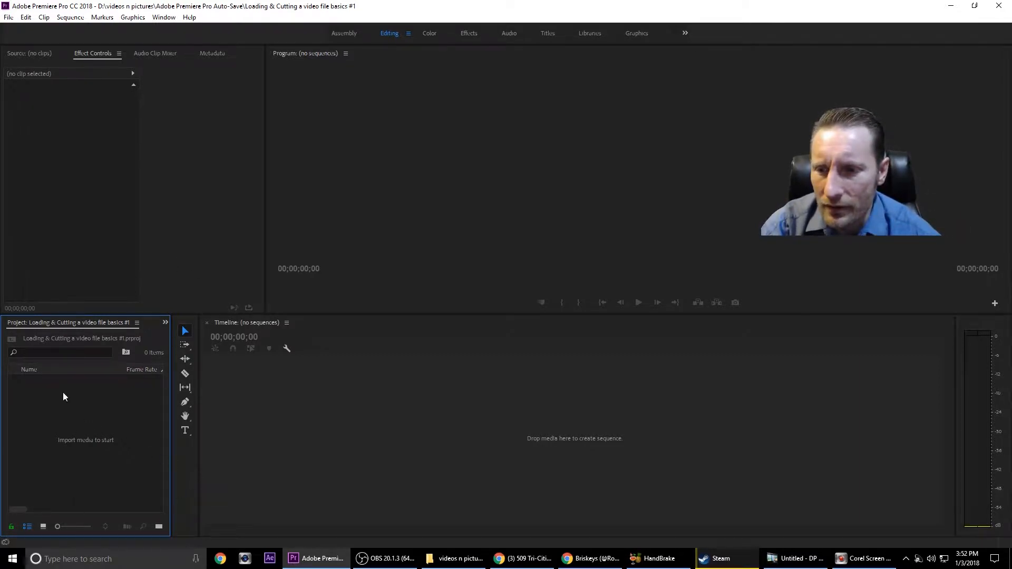
- Import the clip 00737.MTS from the camera card's STREAM folder and place it on the empty timeline to make a sequence
double_click(97, 425)
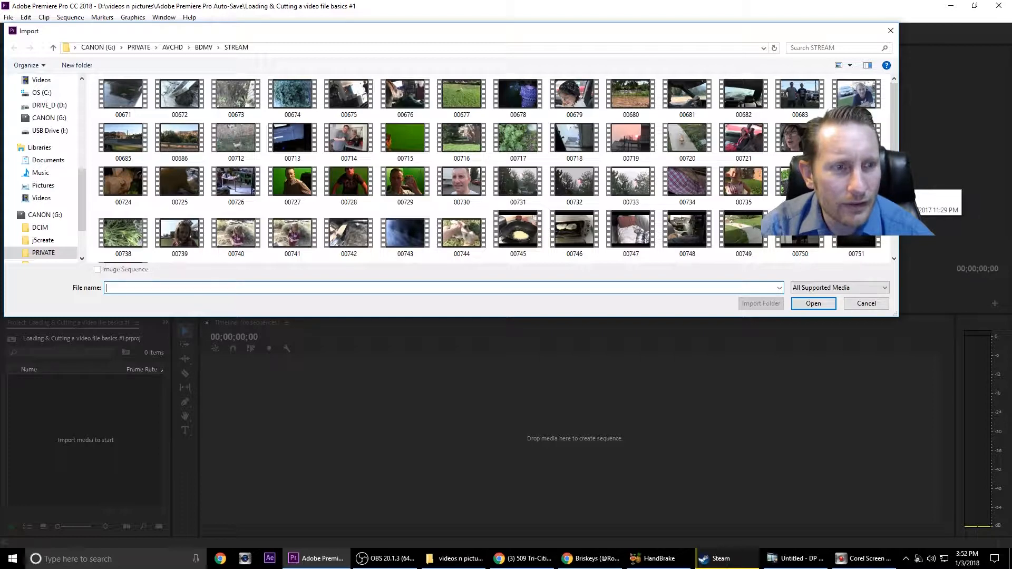
double_click(857, 182)
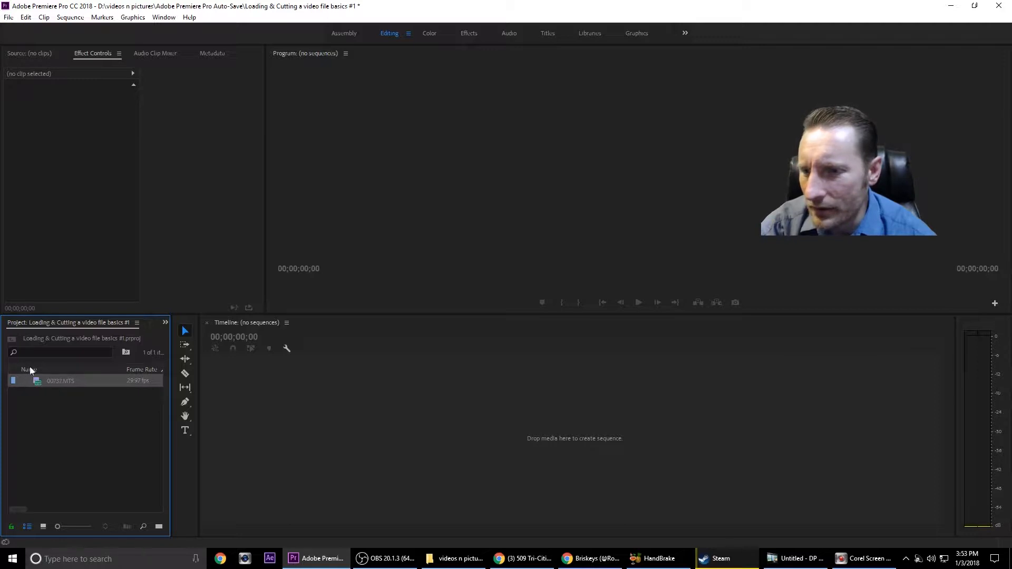
drag(38, 383, 289, 397)
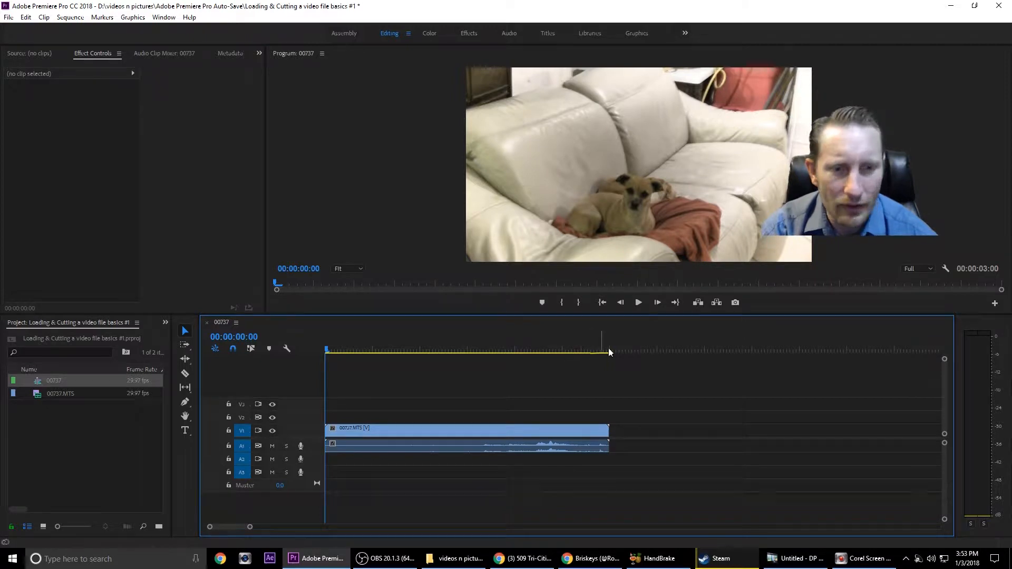
- Play the dog clip and scrub through it up to 00:00:01:11 to preview the footage
click(639, 304)
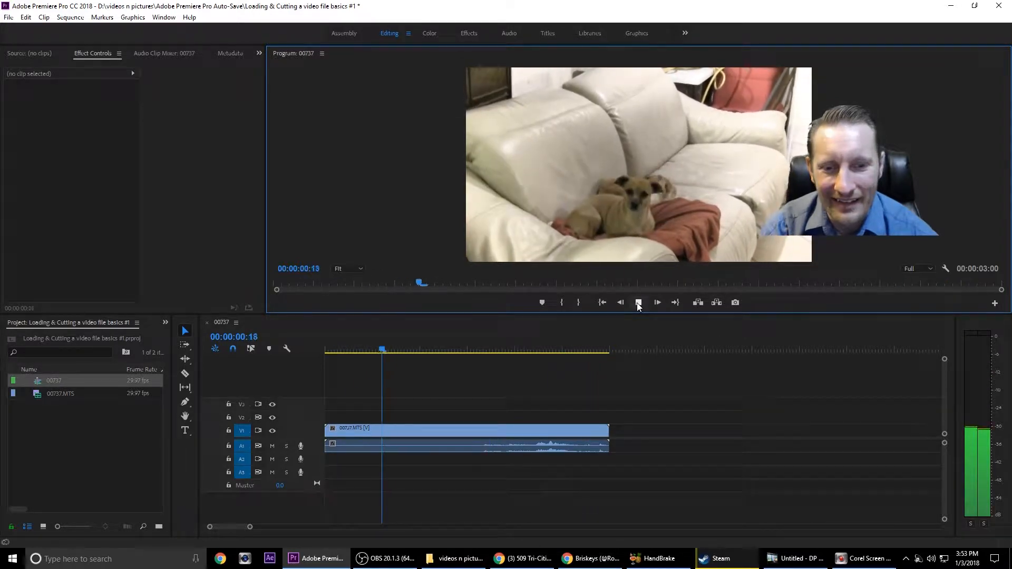
mouse_move(397, 349)
mouse_down()
mouse_move(316, 353)
mouse_move(413, 350)
mouse_up()
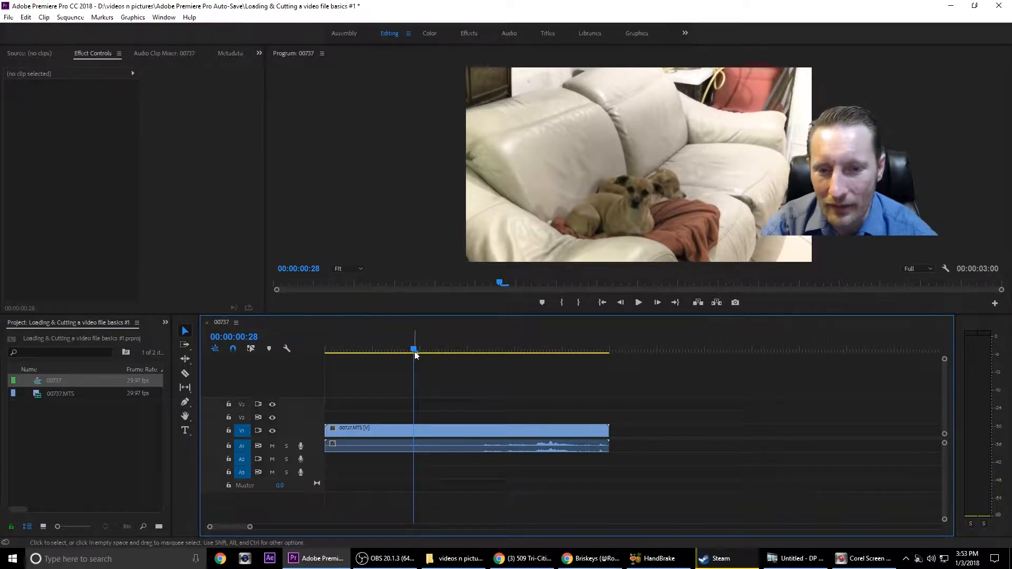
drag(414, 350, 453, 356)
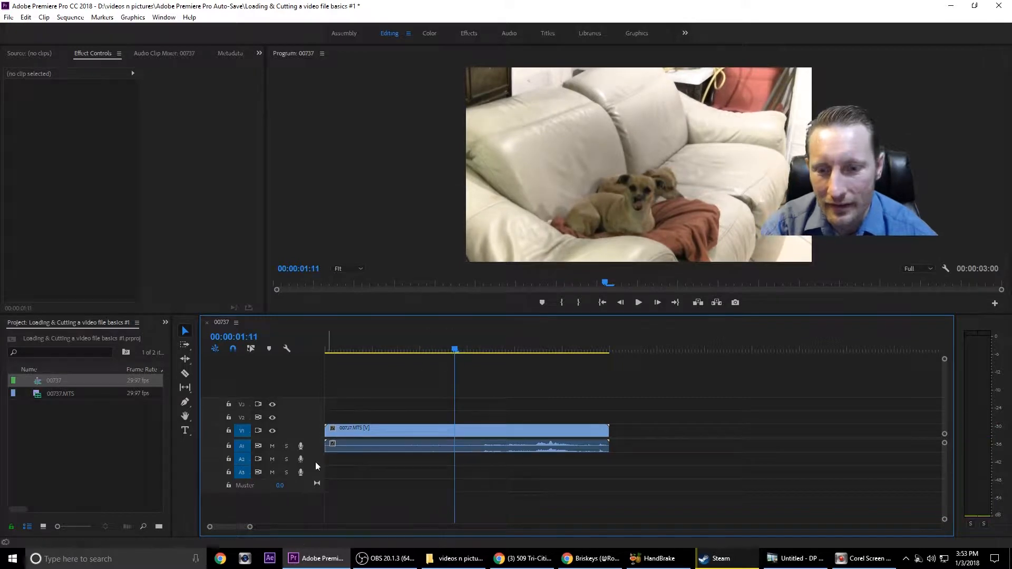
drag(236, 526, 227, 526)
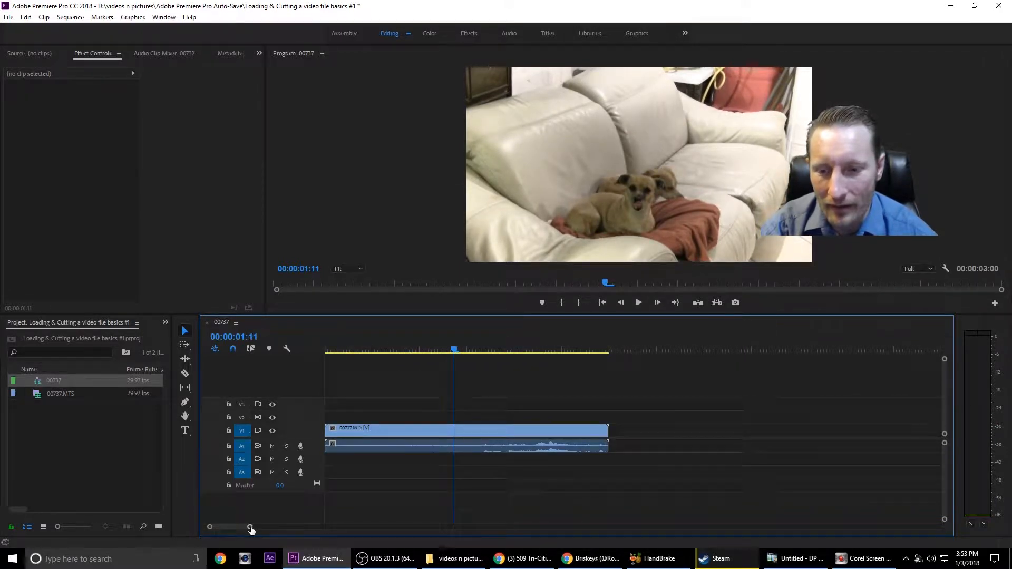
drag(250, 527, 275, 533)
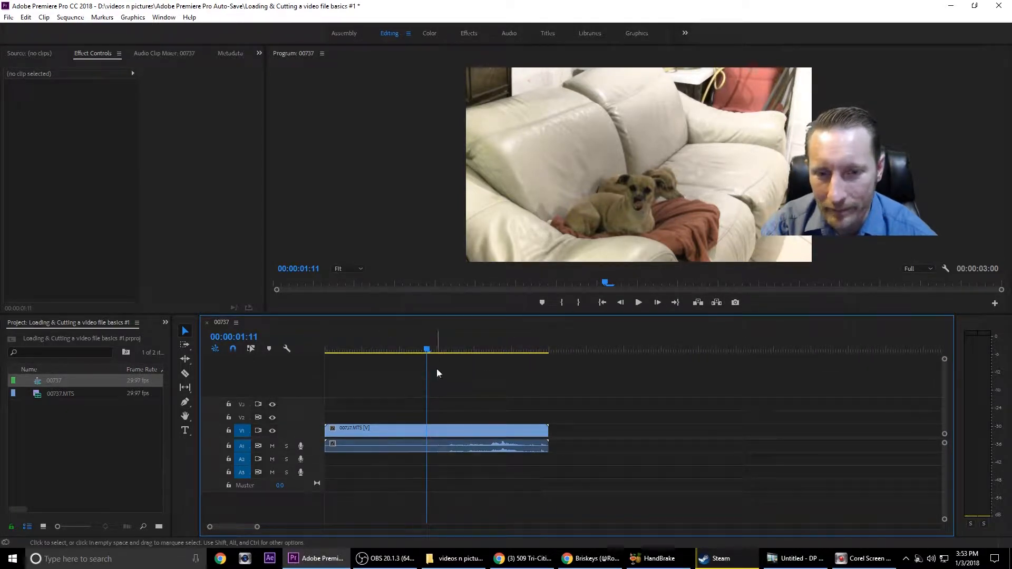
- Split the clip at 00:00:01:02 with the Razor tool and return to the Selection tool
drag(428, 350, 406, 342)
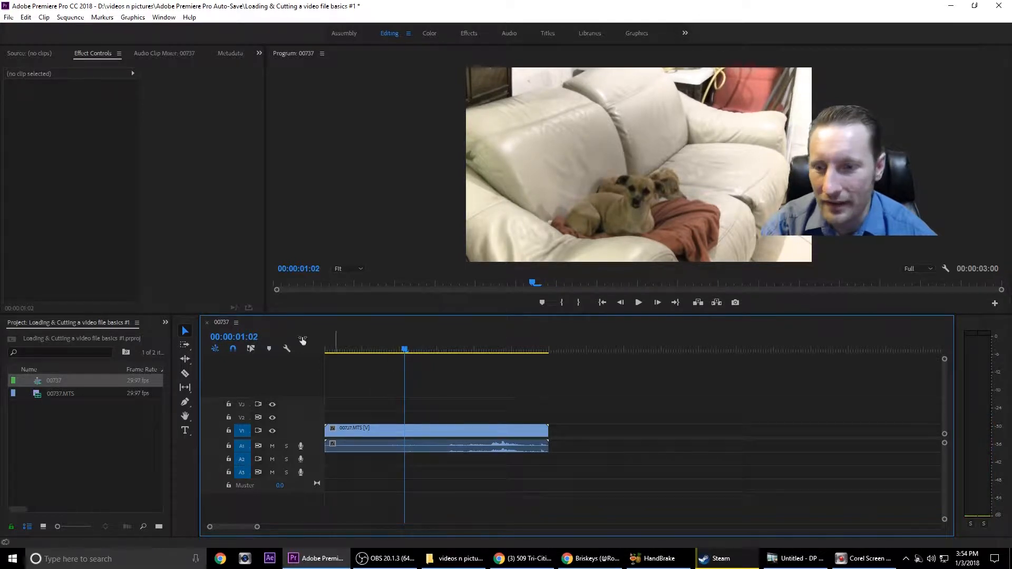
click(184, 374)
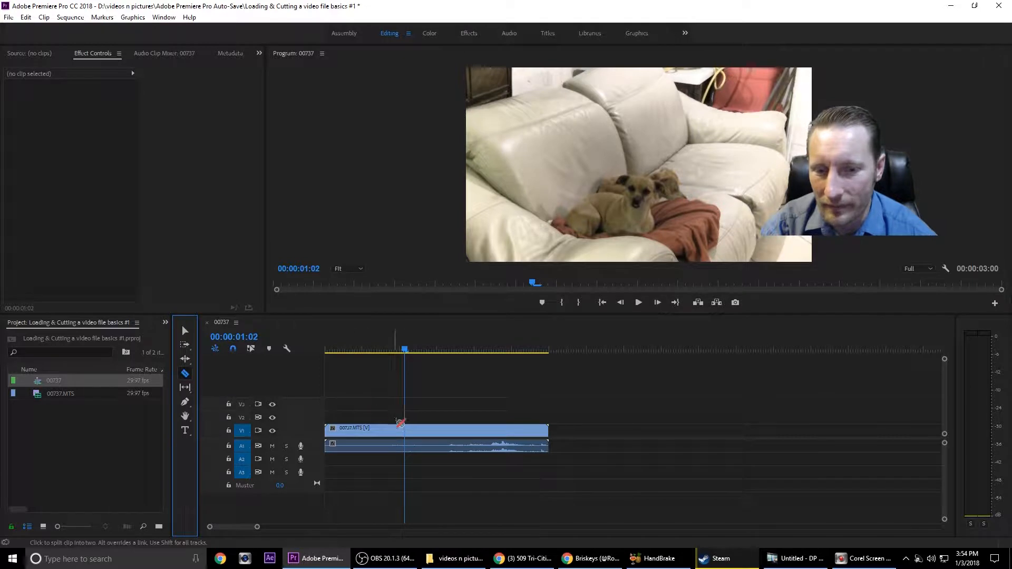
click(406, 430)
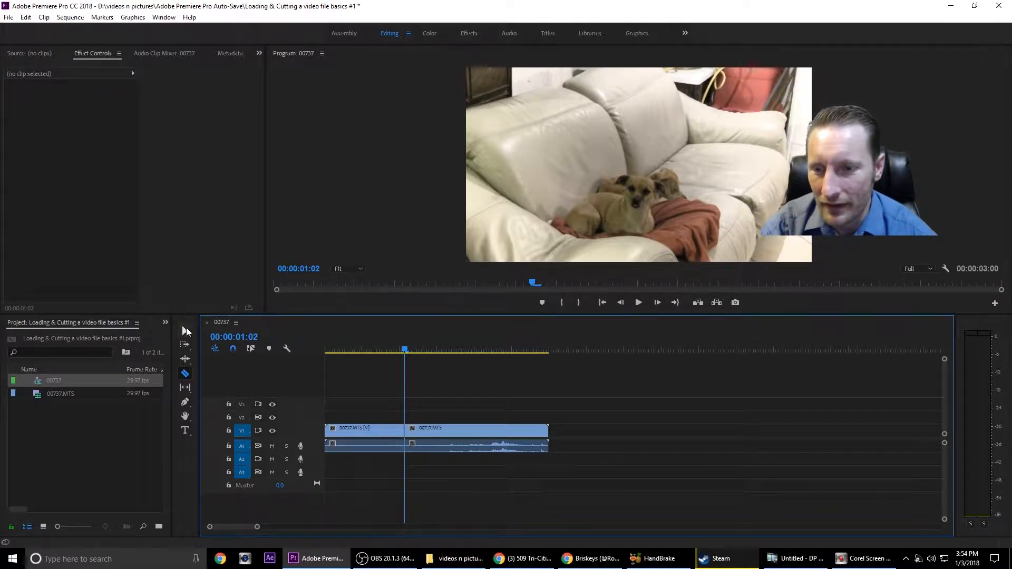
click(184, 331)
- Delete the first segment's video and audio one after the other and undo both deletions
click(362, 429)
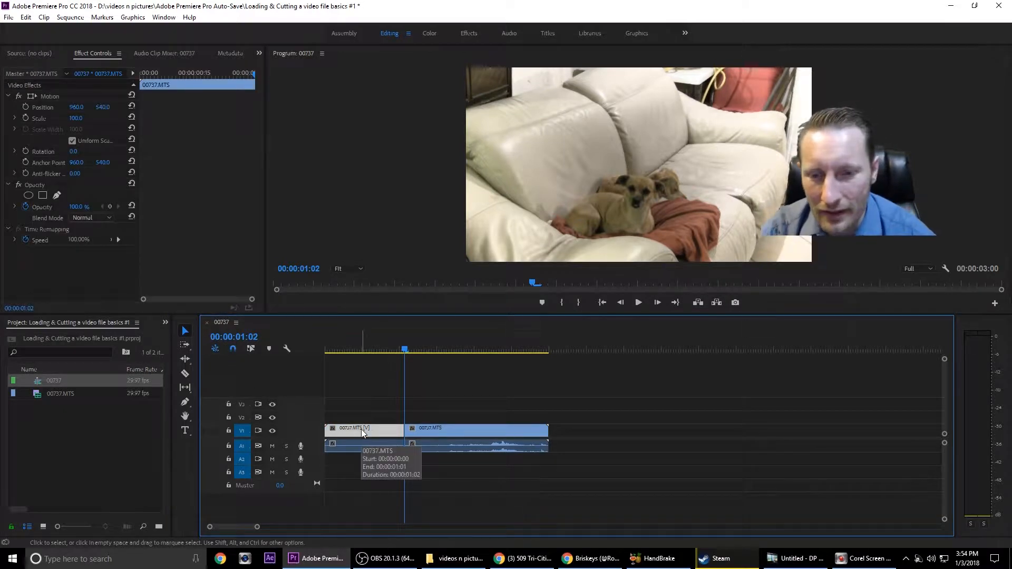
key(Delete)
click(356, 444)
key(Delete)
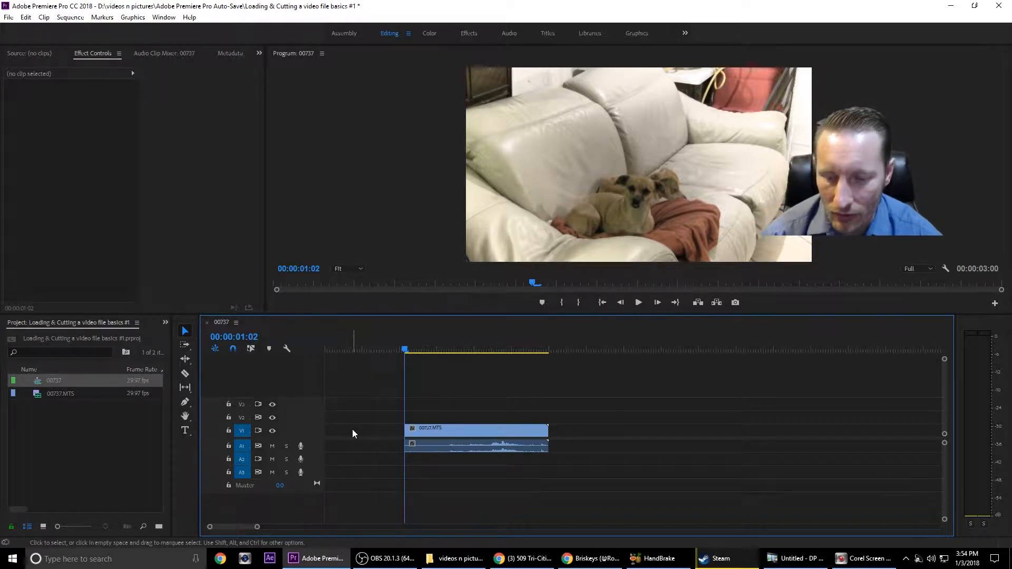
key(ctrl+z)
key(ctrl+z)
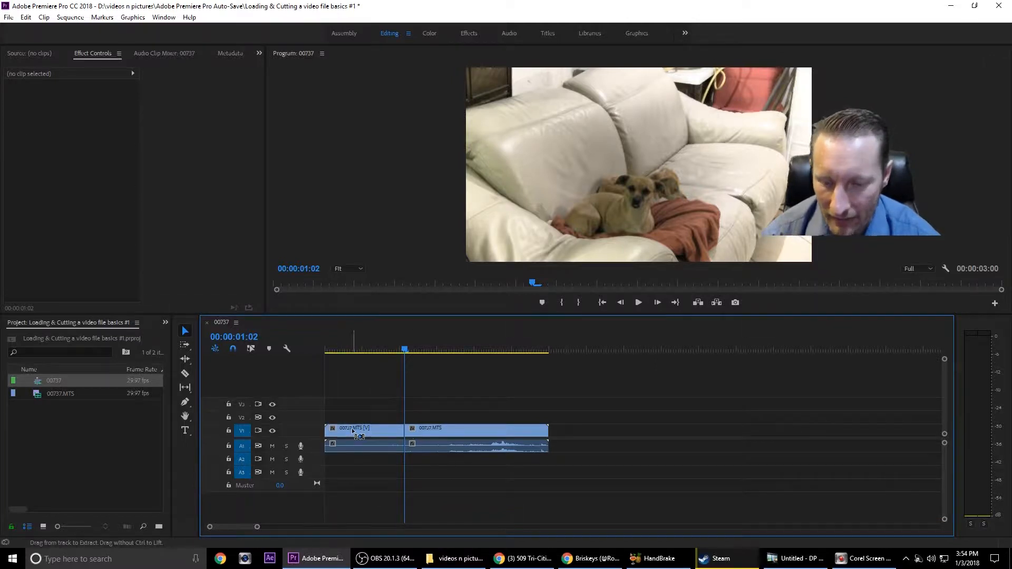
- Delete both the video and the audio of the segment before the cut
click(352, 429)
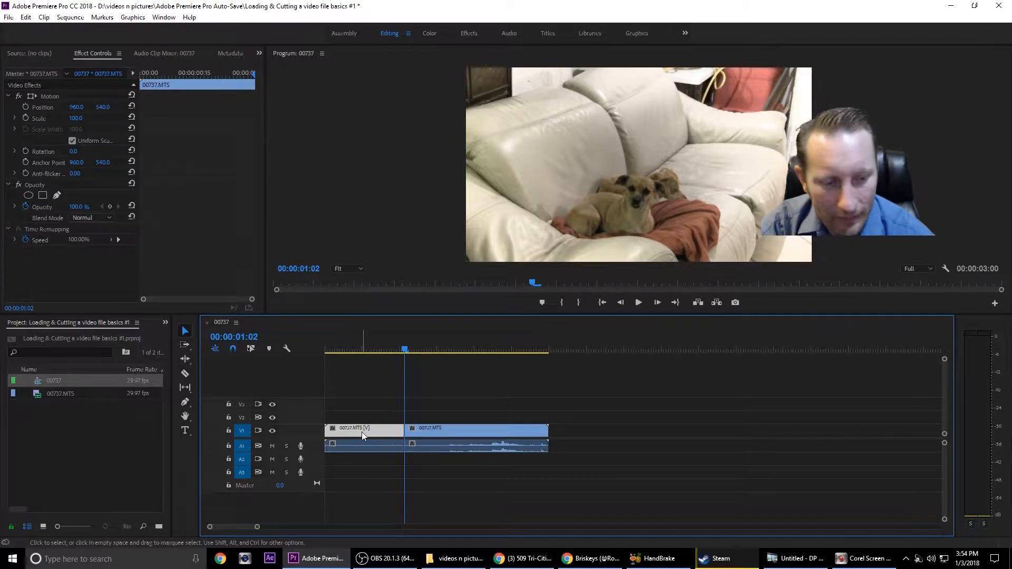
key(Delete)
click(347, 445)
key(Delete)
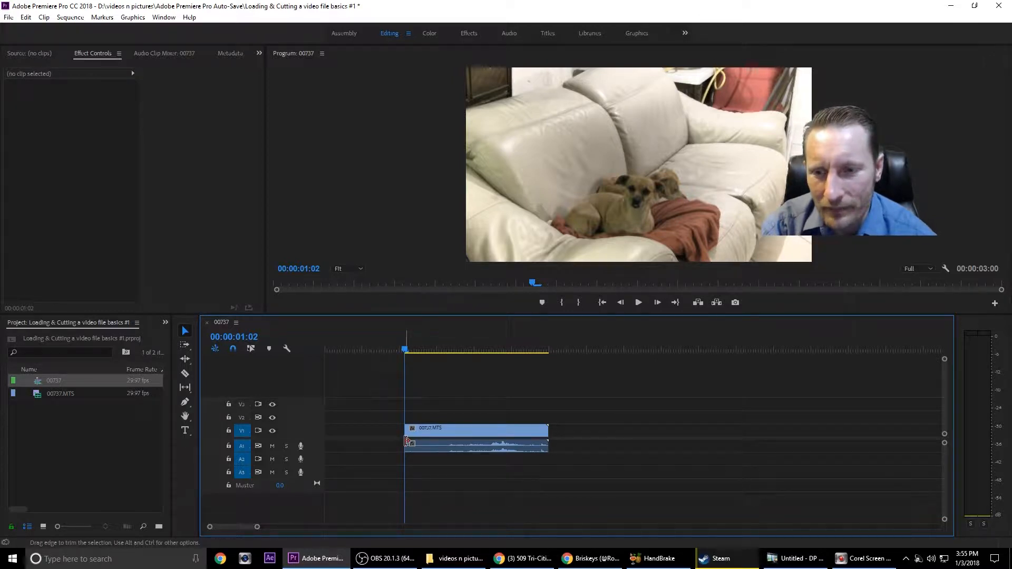
- Slide the remaining clip part of the way toward the sequence start with the Track Select Forward Tool
click(185, 345)
mouse_move(415, 433)
mouse_down()
mouse_move(612, 447)
mouse_move(348, 439)
mouse_move(433, 437)
mouse_move(404, 437)
mouse_up()
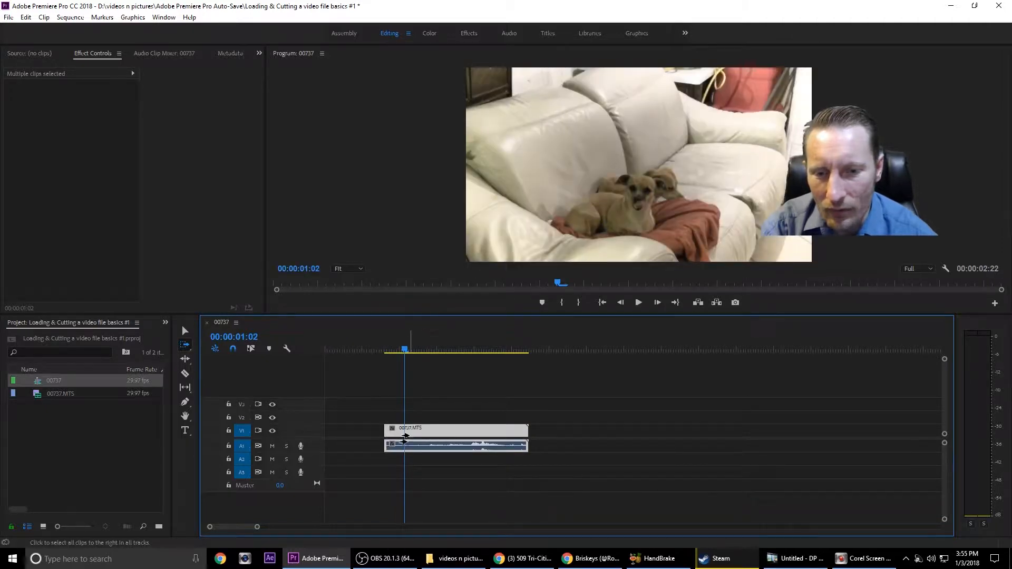
right_click(422, 425)
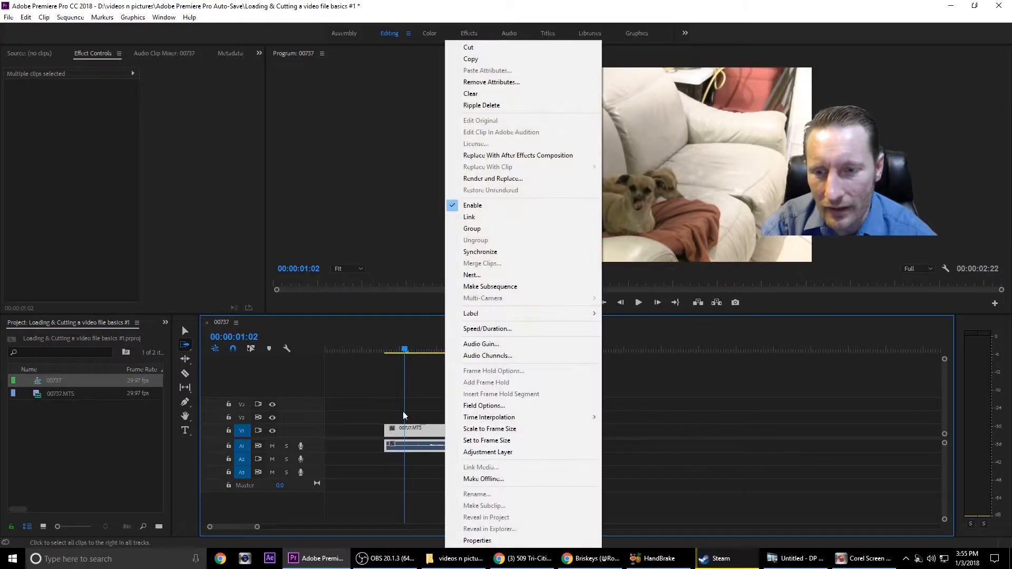
- Ripple delete the empty gap before the clip so that it starts at 00:00:00:00
click(185, 330)
click(351, 436)
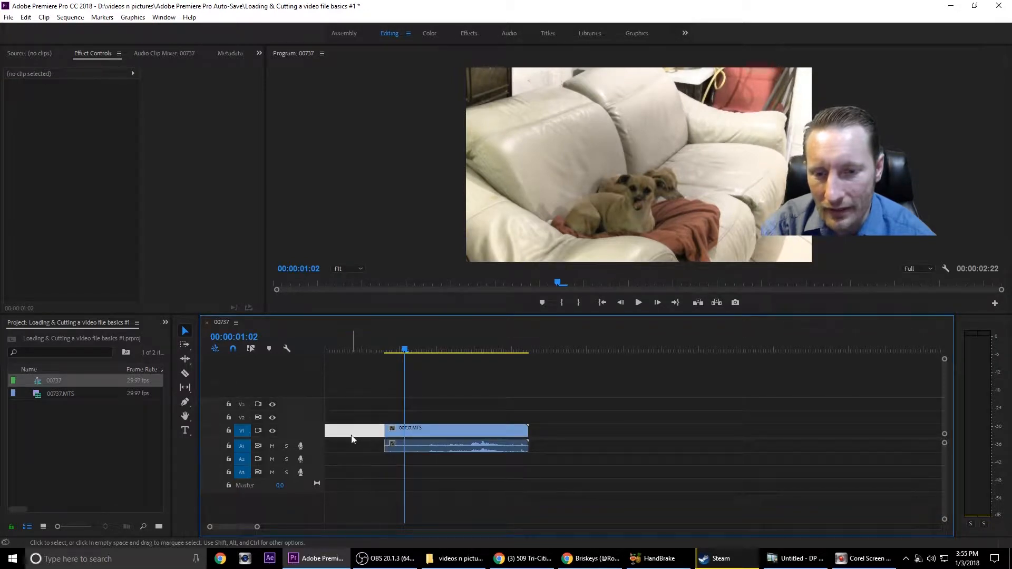
right_click(341, 447)
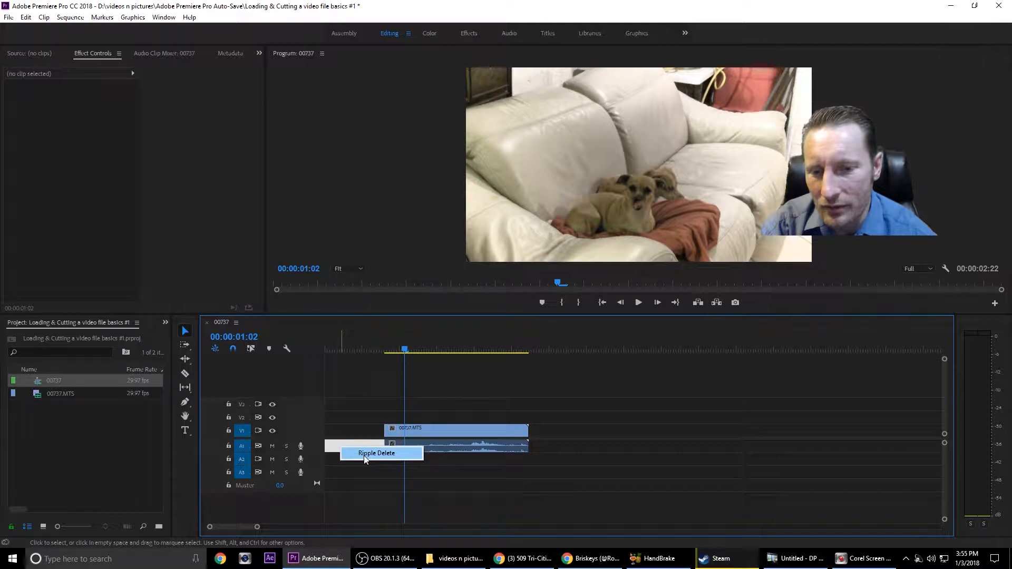
click(365, 455)
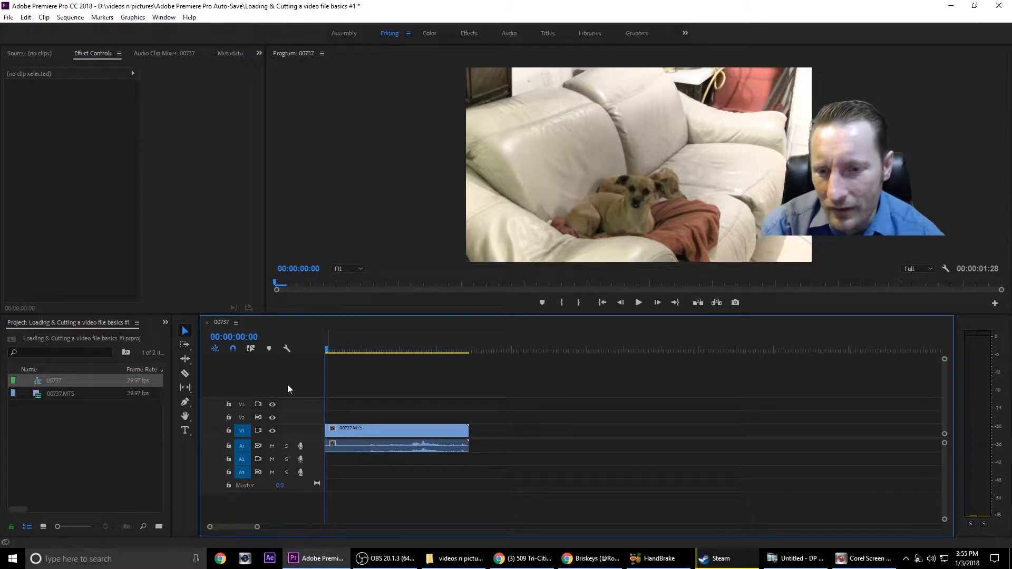
- Cut the clip into three pieces with the Razor tool, shifting the last piece away so the sequence ends at 00:00:04:11
click(185, 375)
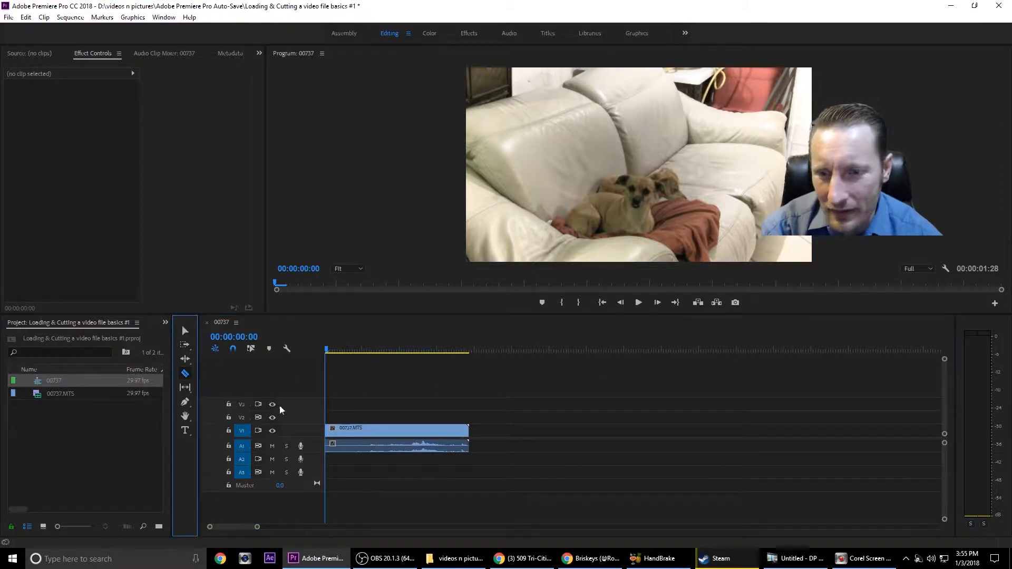
click(431, 430)
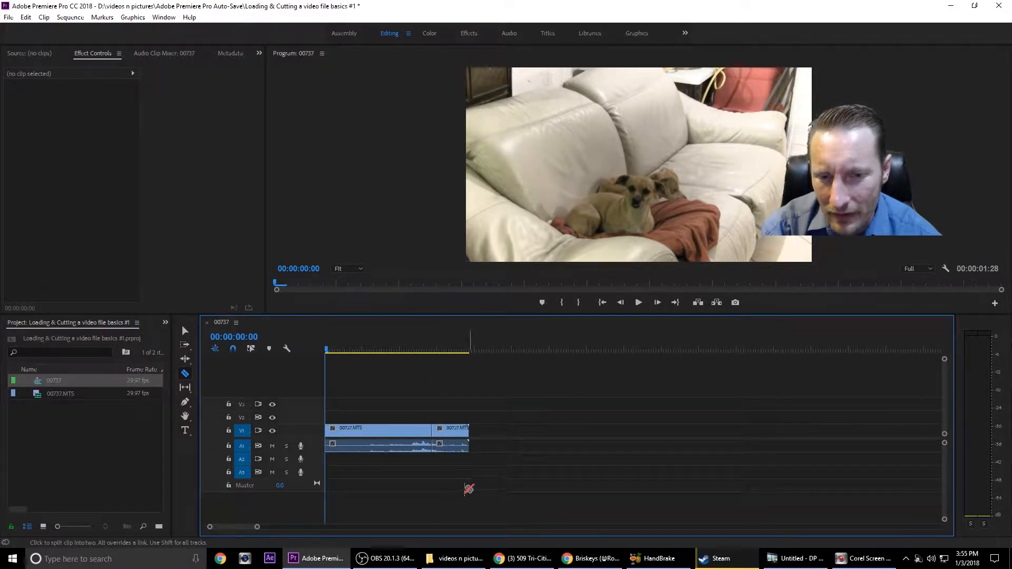
click(184, 345)
click(445, 438)
drag(445, 438, 628, 438)
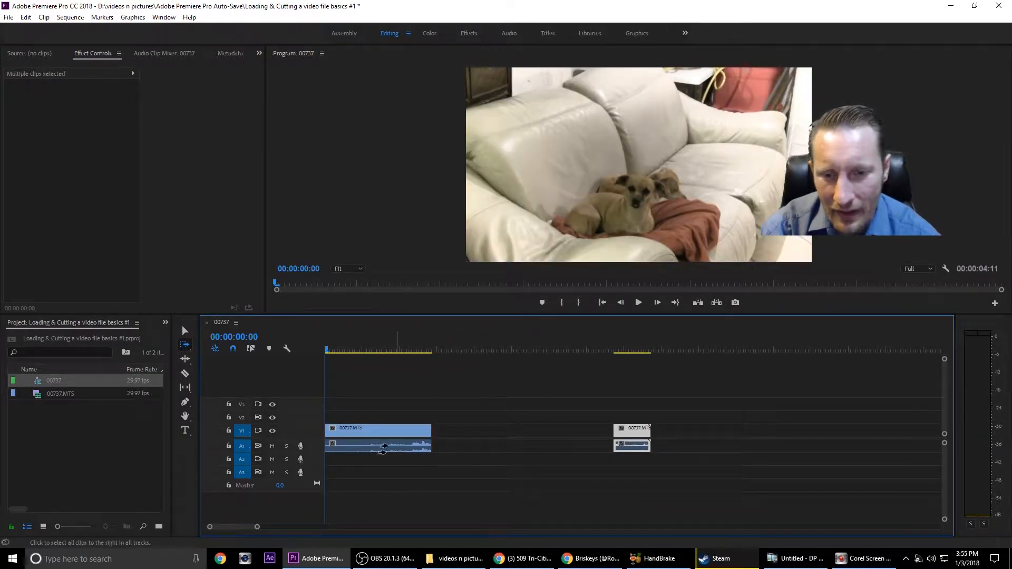
click(186, 372)
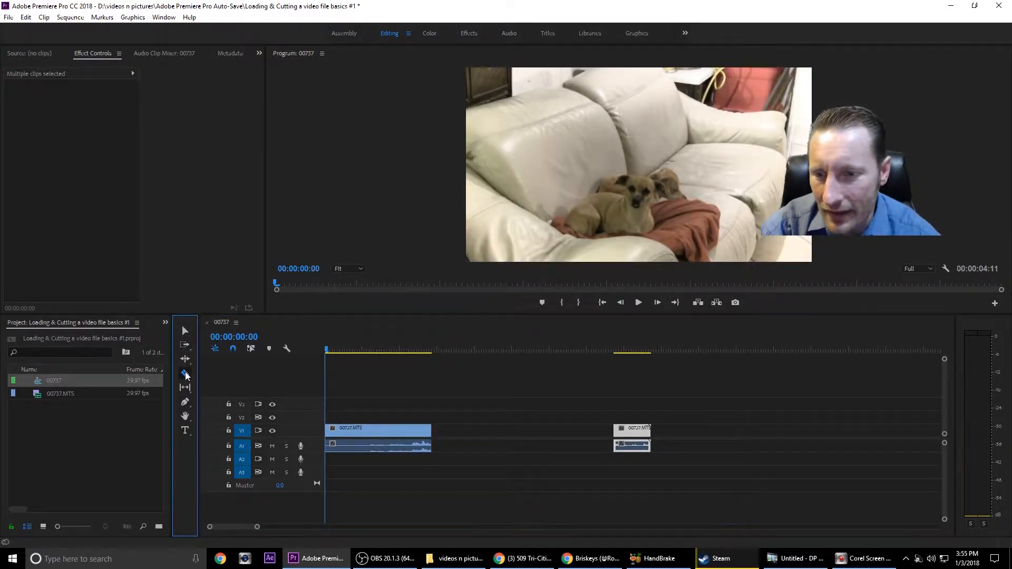
click(387, 429)
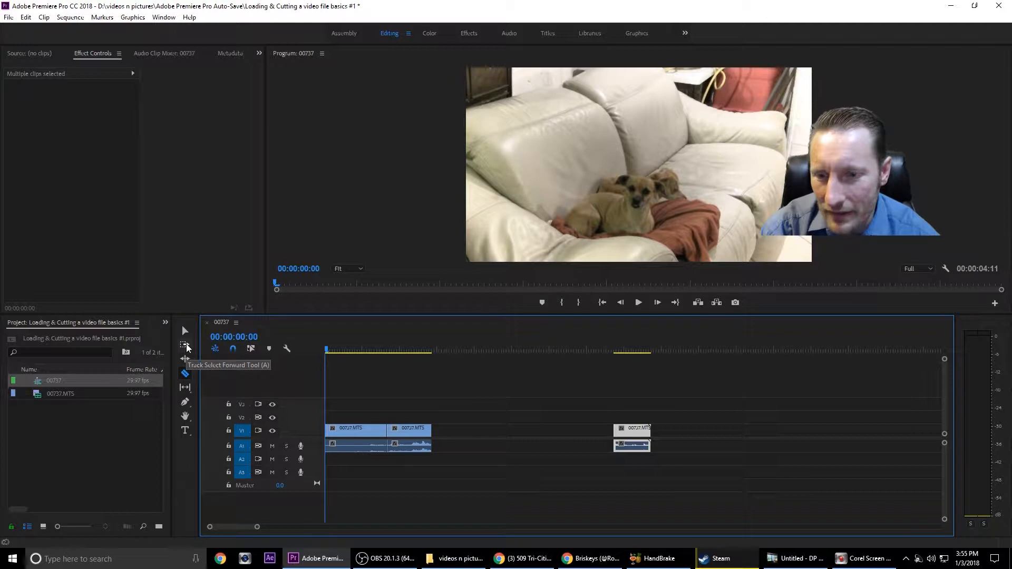
- Swap the first two pieces' video and audio, placing the former first piece directly before the end piece, and ripple delete the gap
click(185, 330)
drag(407, 430, 344, 417)
drag(411, 447, 341, 465)
drag(341, 430, 567, 430)
drag(363, 450, 590, 450)
drag(350, 420, 355, 449)
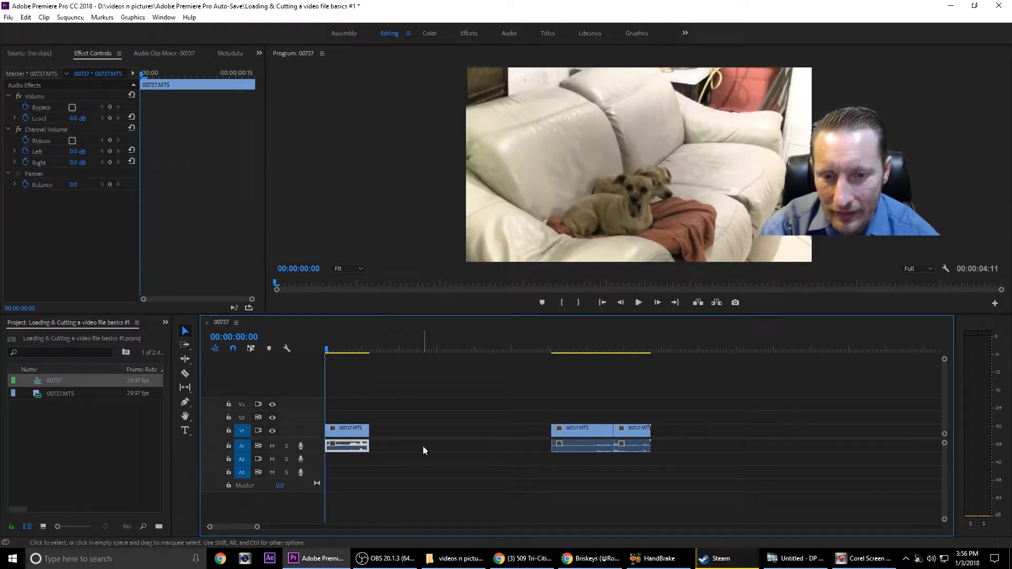
right_click(423, 448)
click(455, 452)
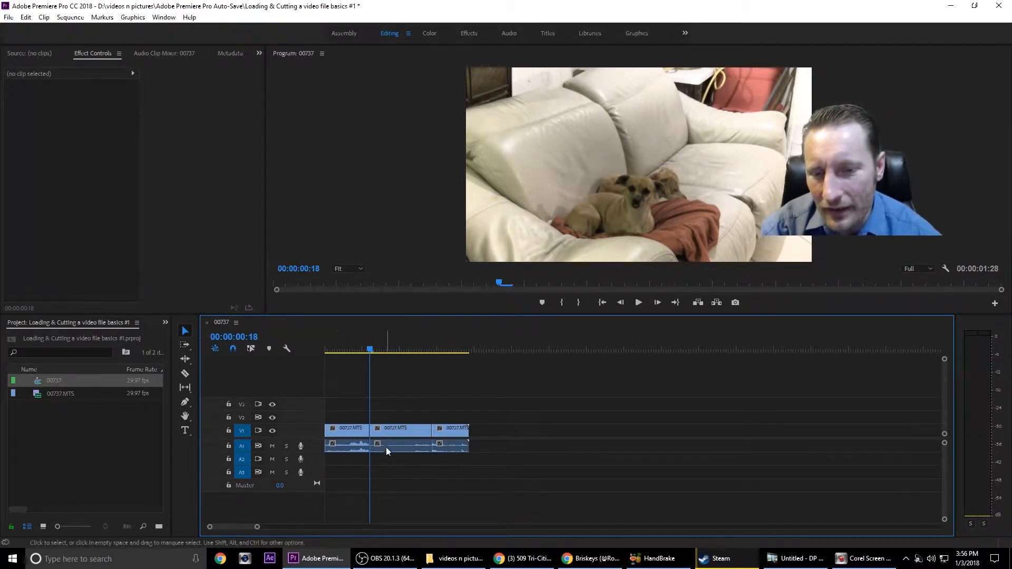
- Swap the middle and end pieces with the Track Select Forward Tool, placing the former middle piece directly after the former end piece
click(186, 347)
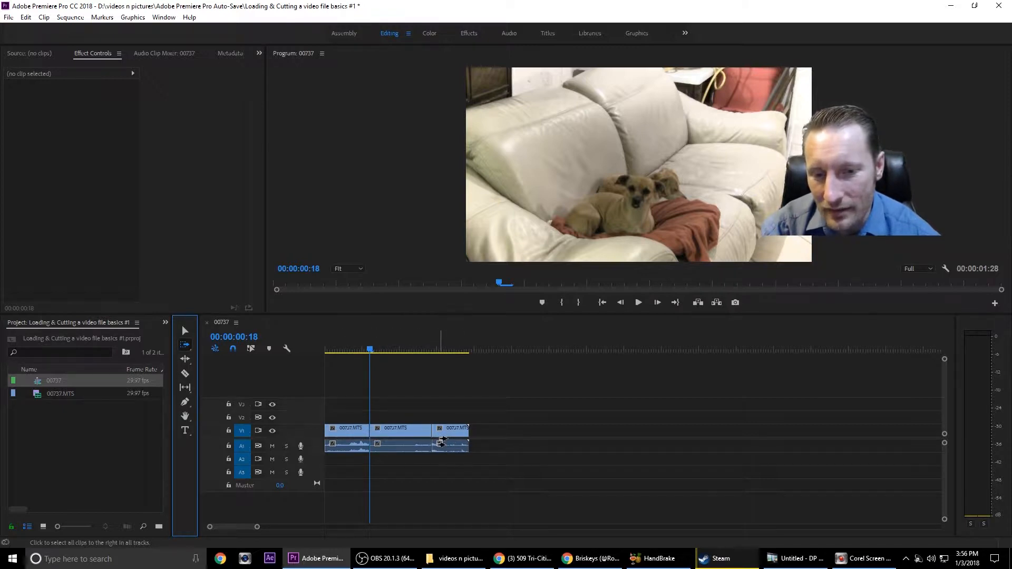
mouse_move(395, 435)
mouse_down()
mouse_move(572, 433)
mouse_move(390, 435)
mouse_up()
click(569, 435)
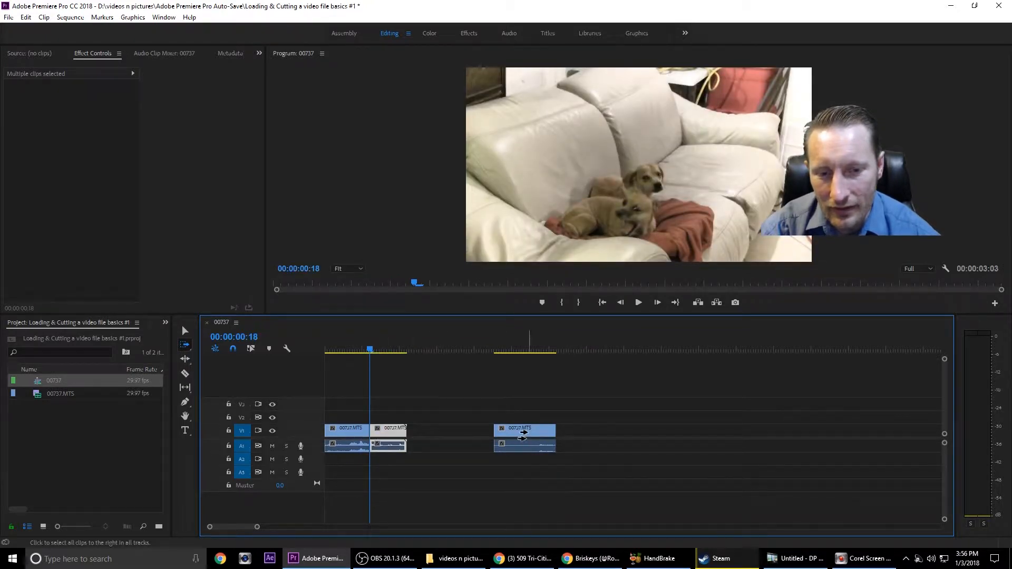
click(524, 434)
drag(524, 433, 436, 433)
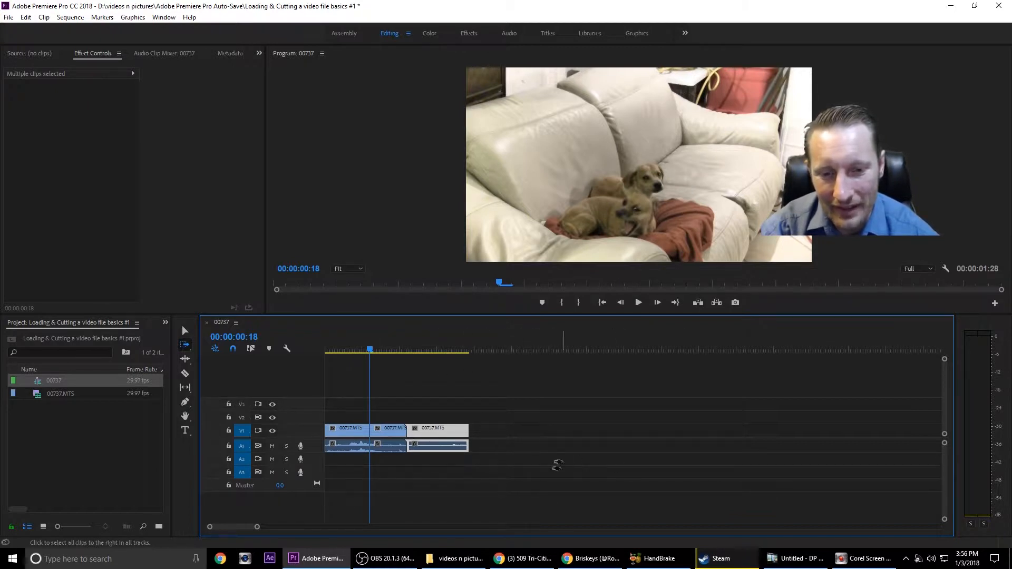
mouse_move(431, 439)
mouse_down()
mouse_move(720, 448)
mouse_move(448, 447)
mouse_up()
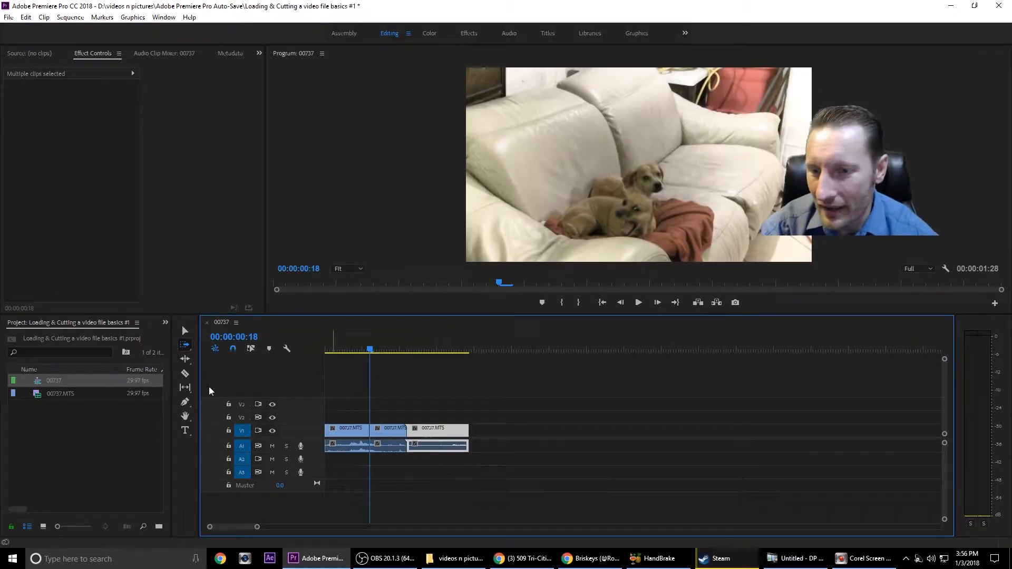
- Add three video tracks after Video 3 and one standard audio track after Audio 3
right_click(263, 375)
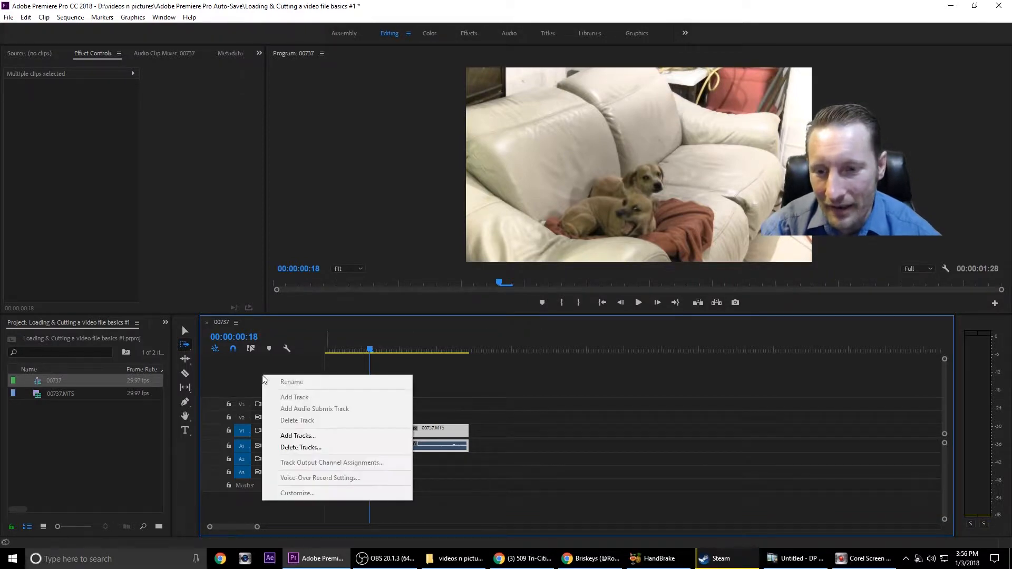
click(298, 436)
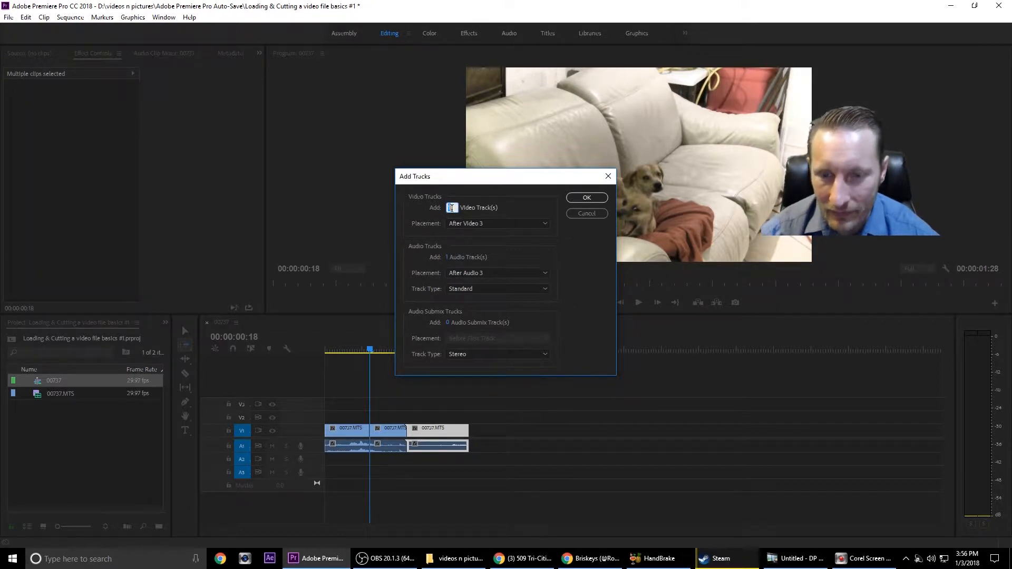
text(3)
click(575, 200)
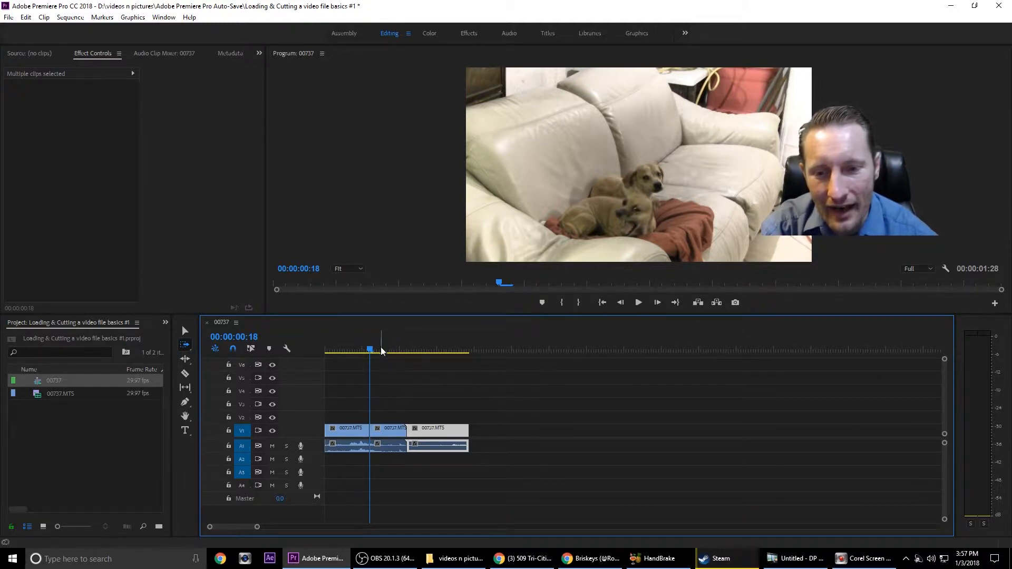
- Scrub the playhead back to near the sequence start and play the rearranged pieces
drag(369, 350, 339, 356)
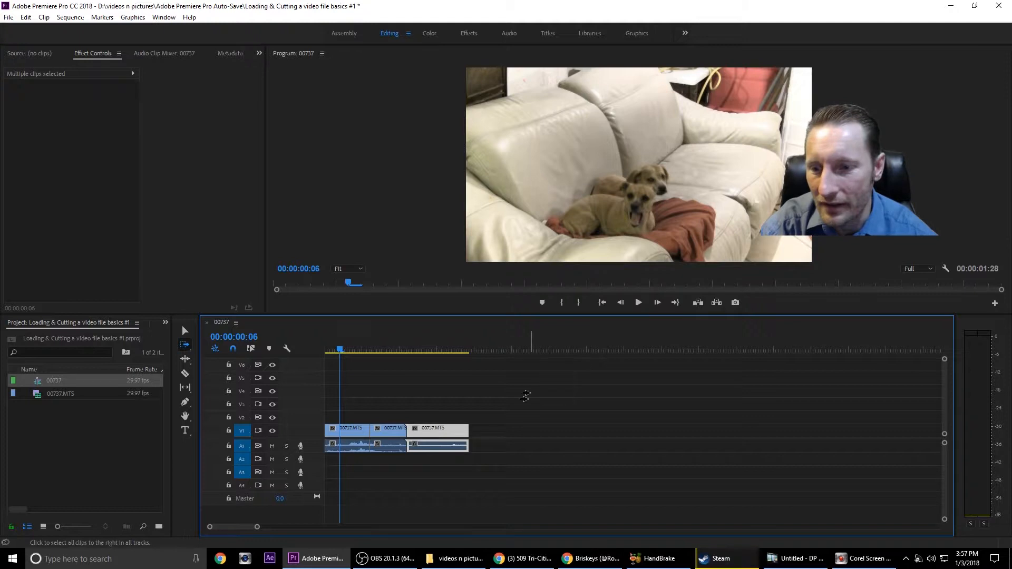
click(385, 351)
drag(385, 357, 331, 359)
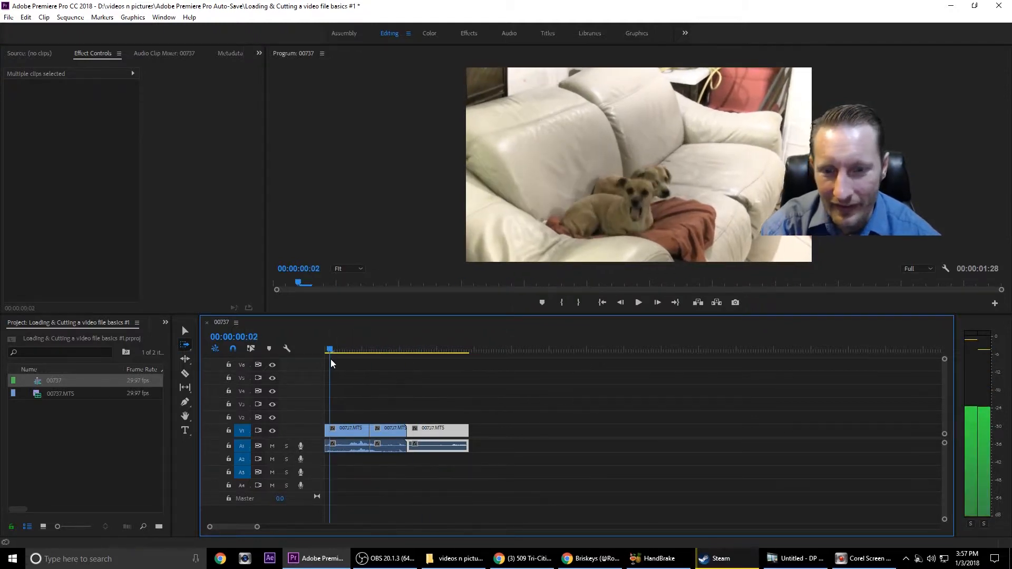
click(637, 305)
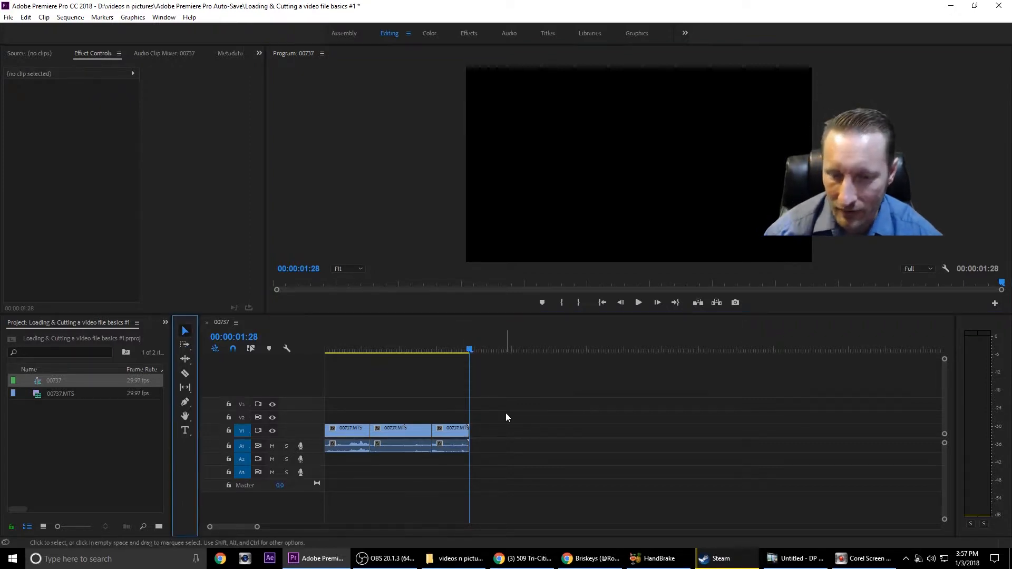
- Undo the added tracks, rearrangements and cuts back to a single uncut clip, and play it from the sequence start
key(ctrl+z)
key(ctrl+z)
key(ctrl+z)
key(ctrl+z)
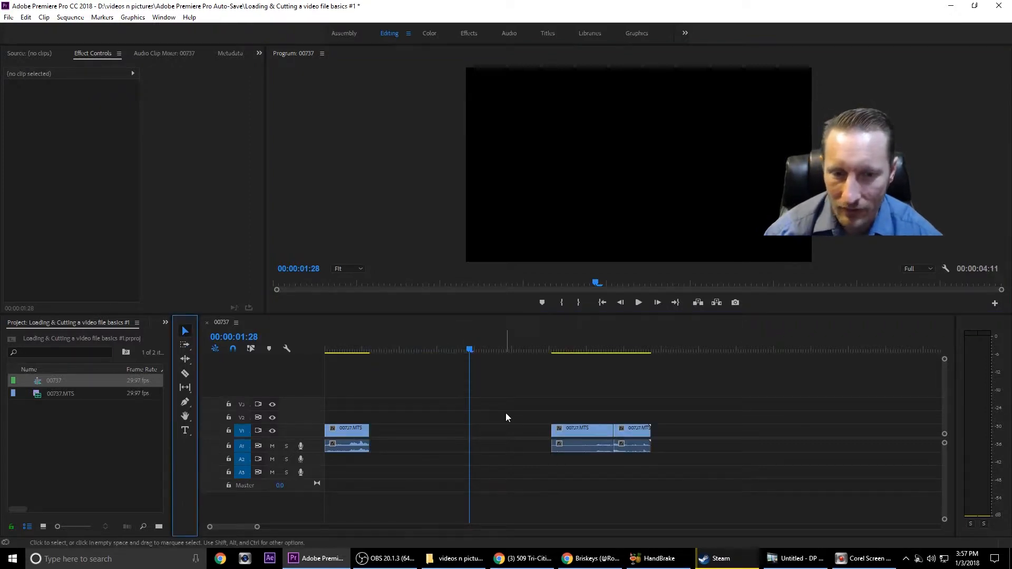
key(ctrl+shift+z)
key(ctrl+shift+z)
key(ctrl+shift+z)
key(ctrl+shift+z)
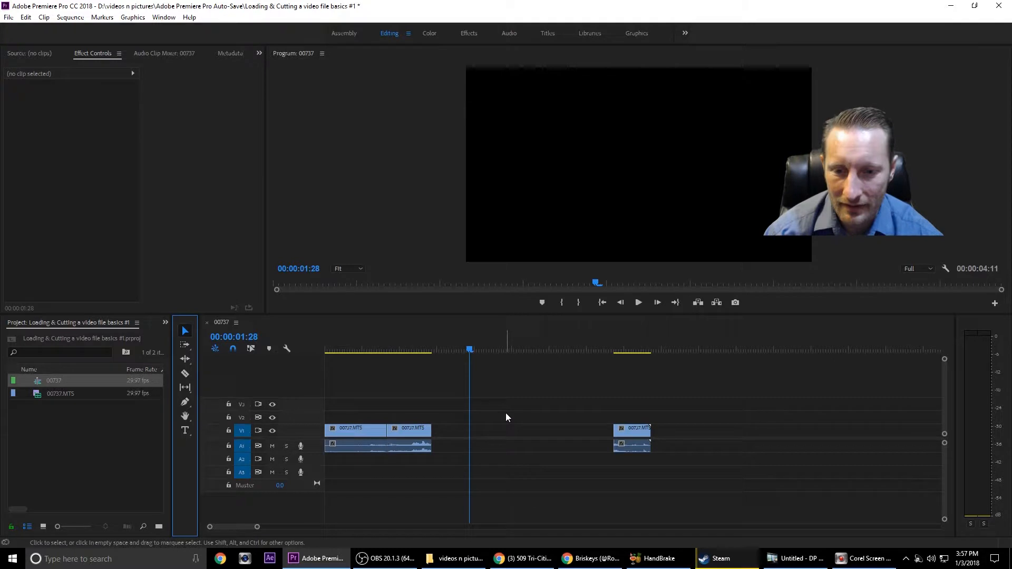
key(ctrl+z)
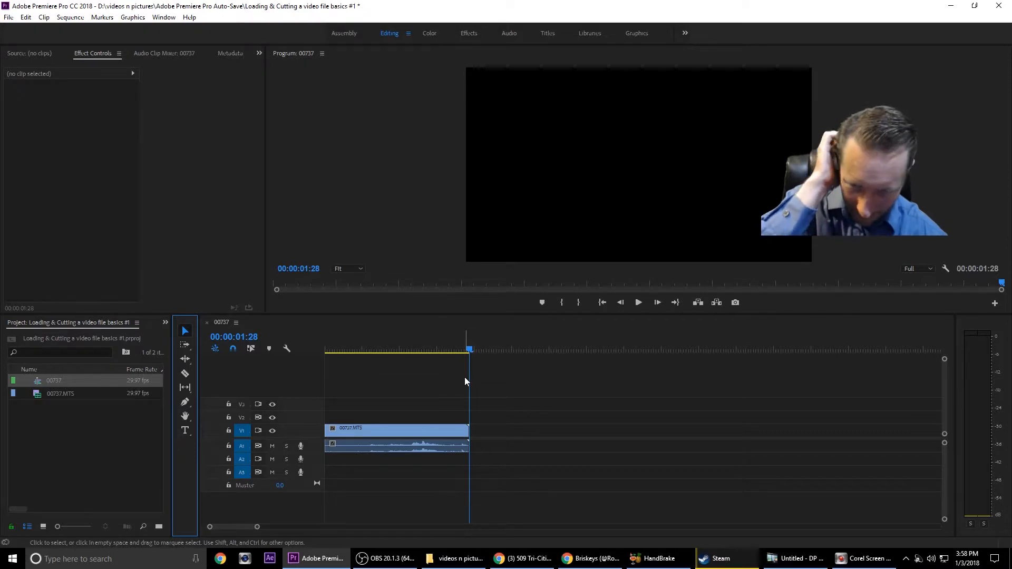
drag(469, 350, 322, 360)
click(637, 303)
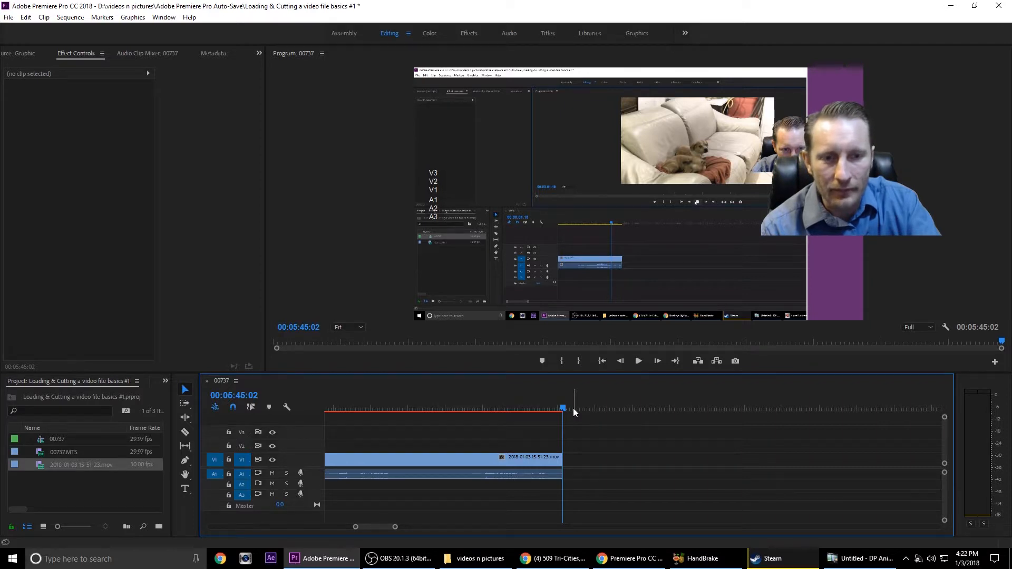
- Open the media export settings for the sequence with format H.264 and preset Match Source - High bitrate
click(8, 18)
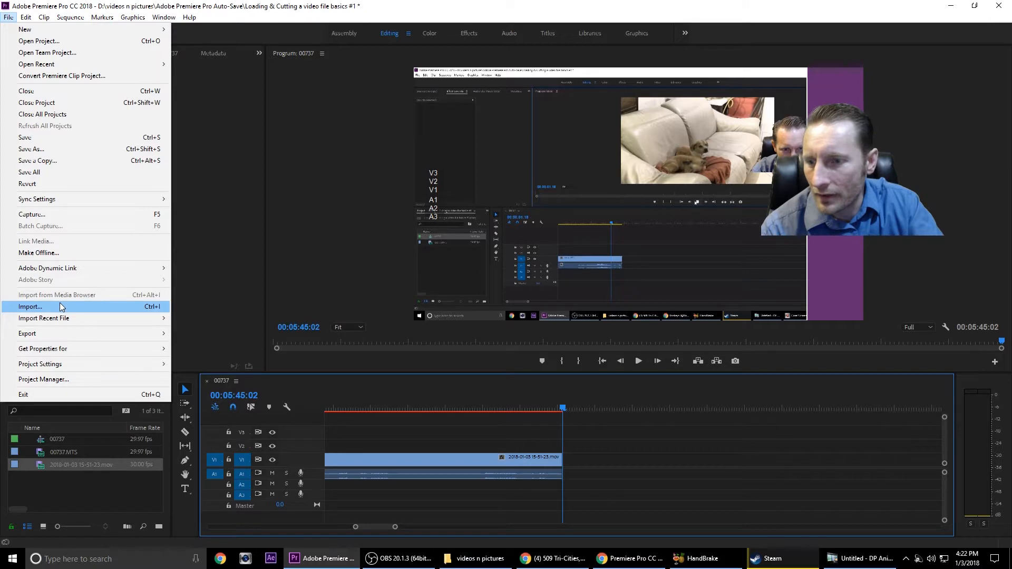
mouse_move(62, 336)
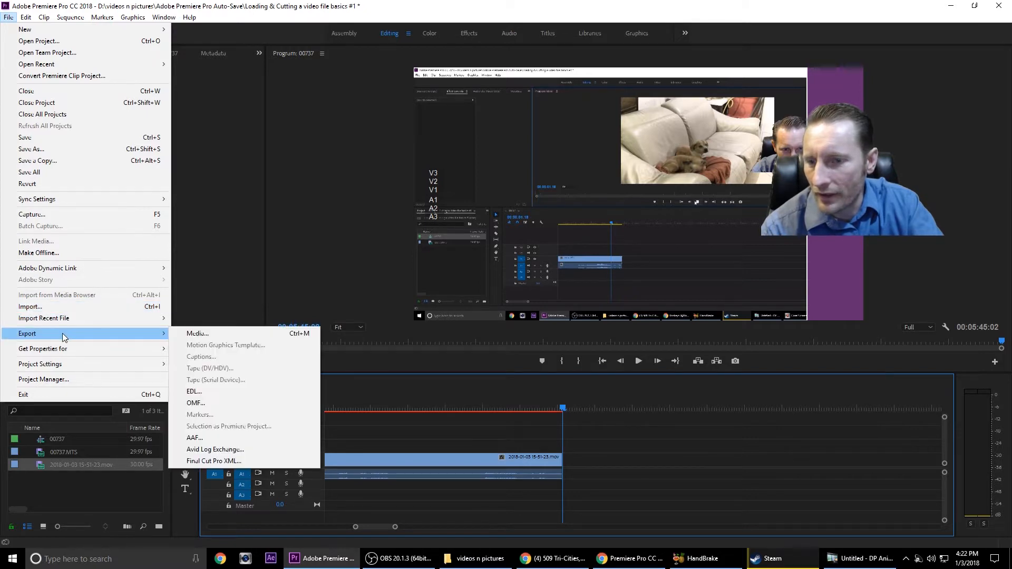
click(207, 334)
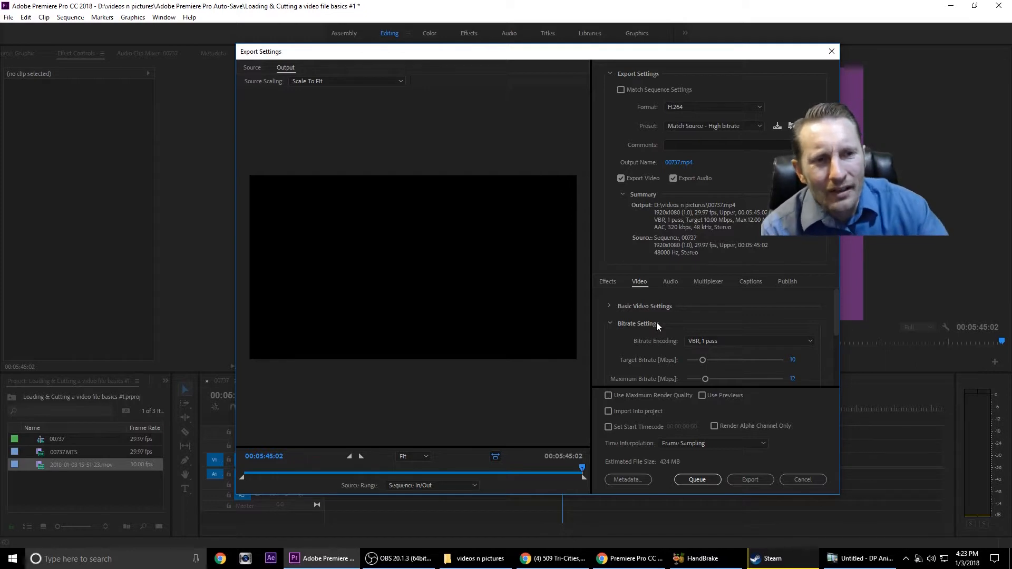
click(721, 109)
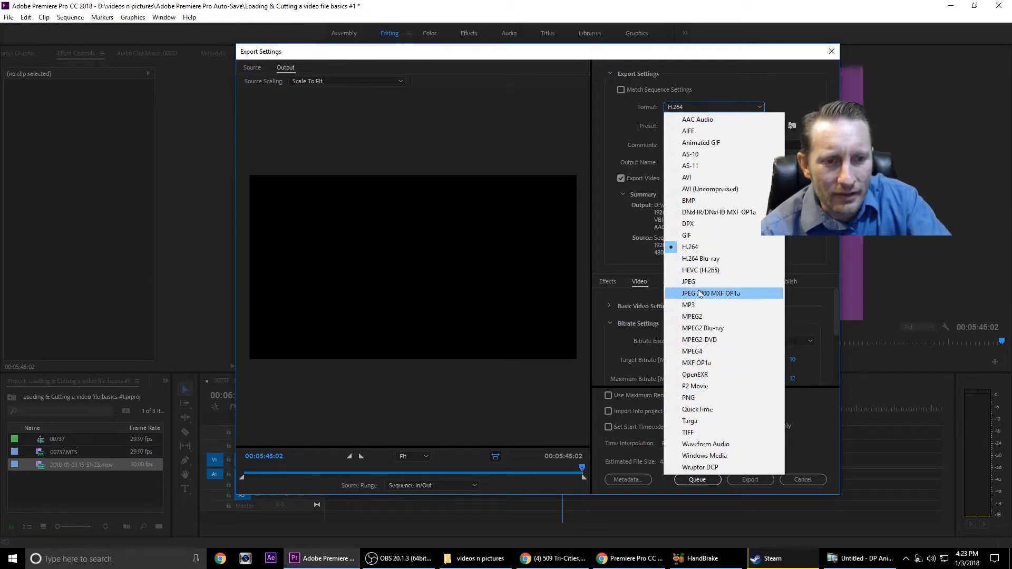
click(690, 248)
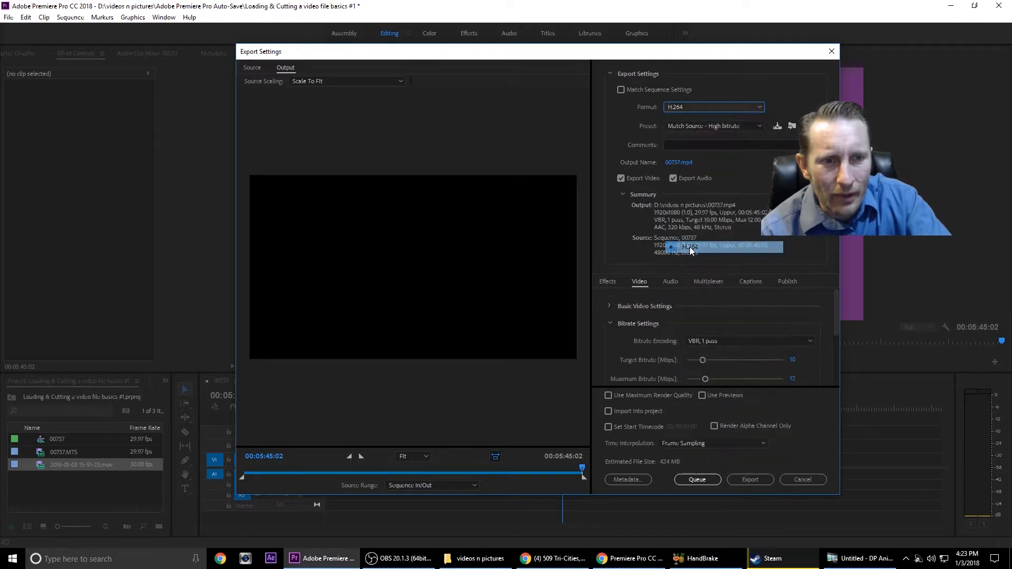
click(709, 126)
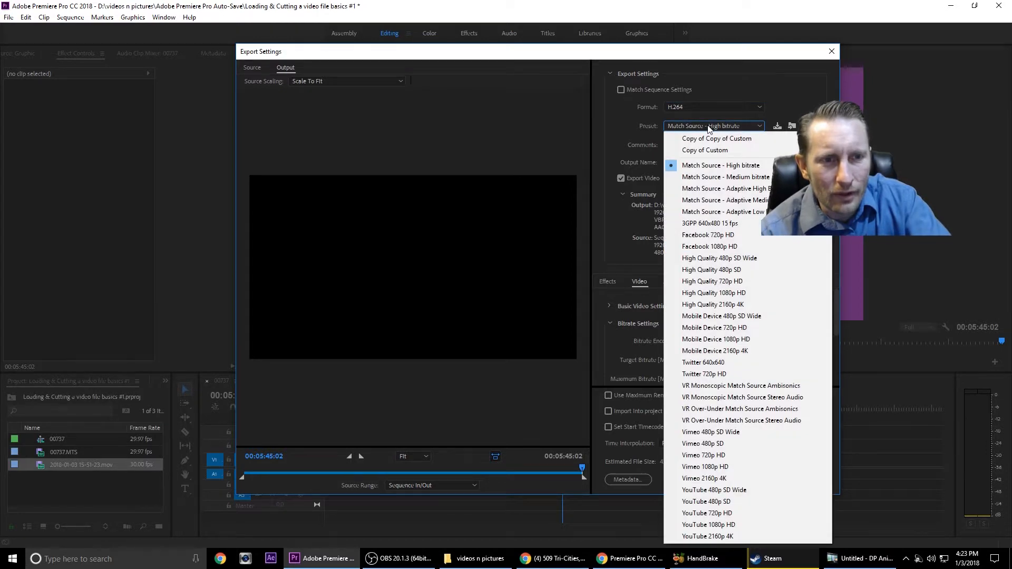
click(712, 167)
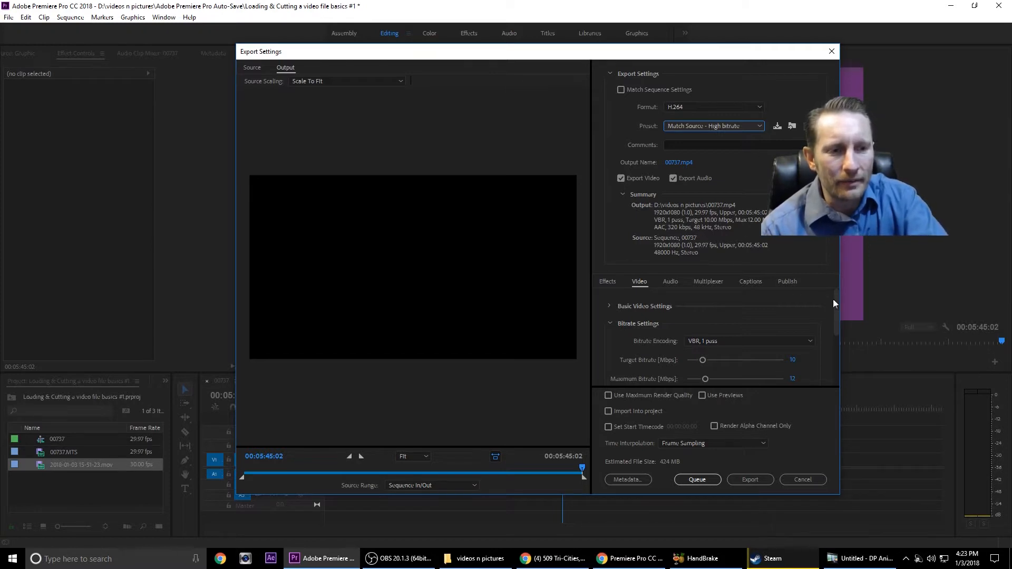
- Review the bitrate encoding options and the target and maximum bitrates in the video export settings, keeping VBR, 1 pass
drag(836, 313, 835, 327)
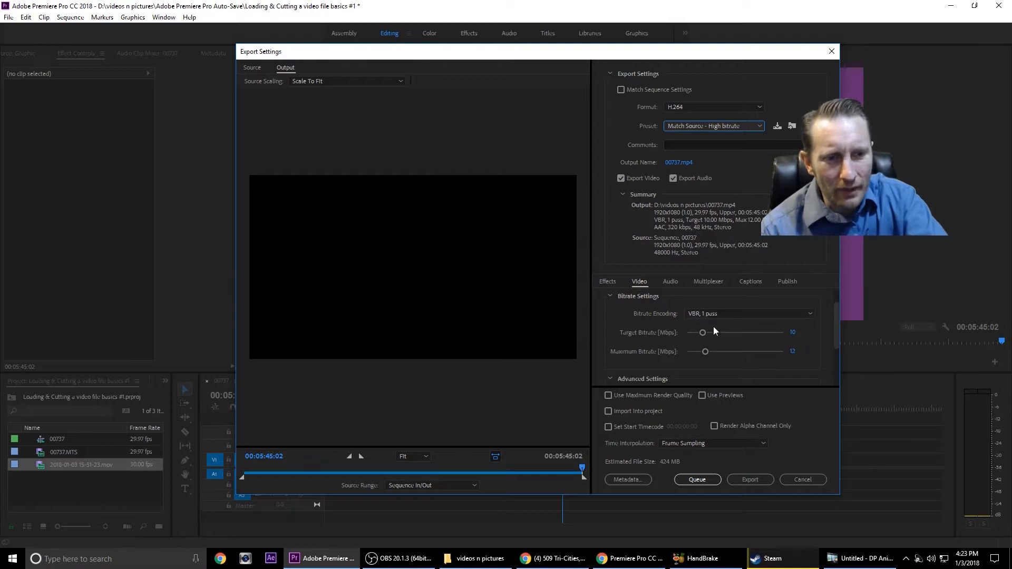
click(729, 315)
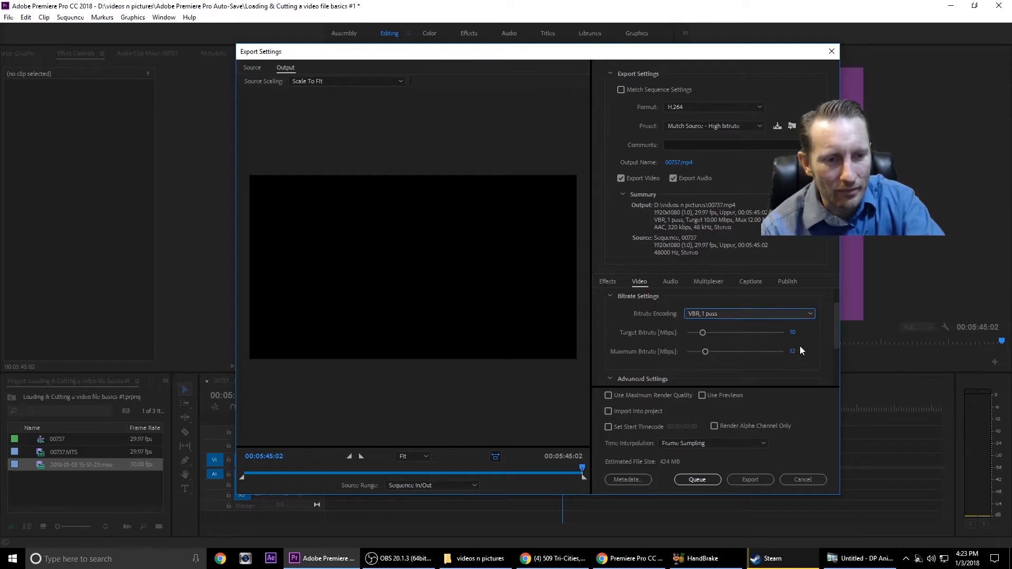
mouse_move(836, 329)
mouse_down()
mouse_move(834, 354)
mouse_move(826, 318)
mouse_up()
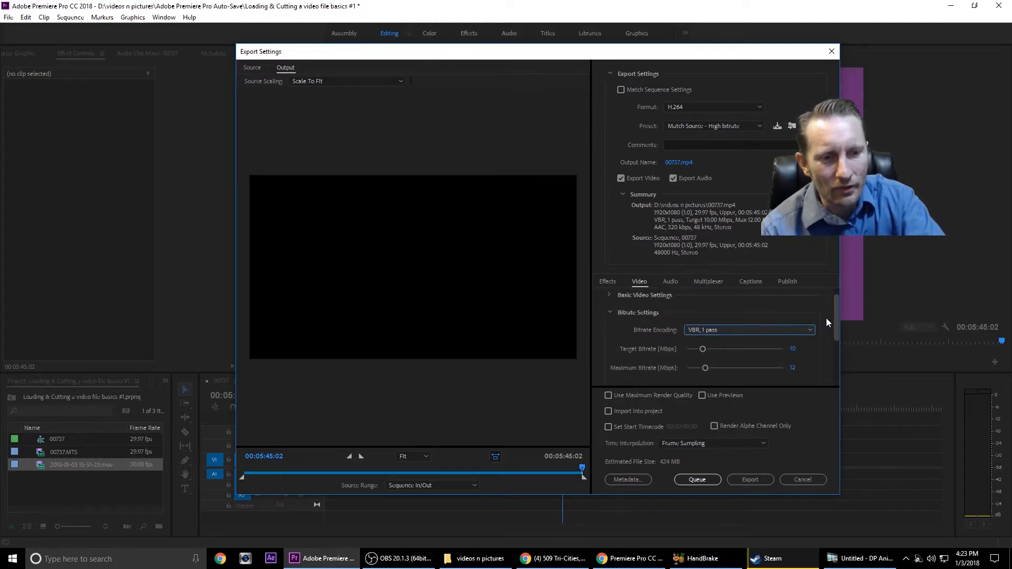
drag(827, 318, 830, 331)
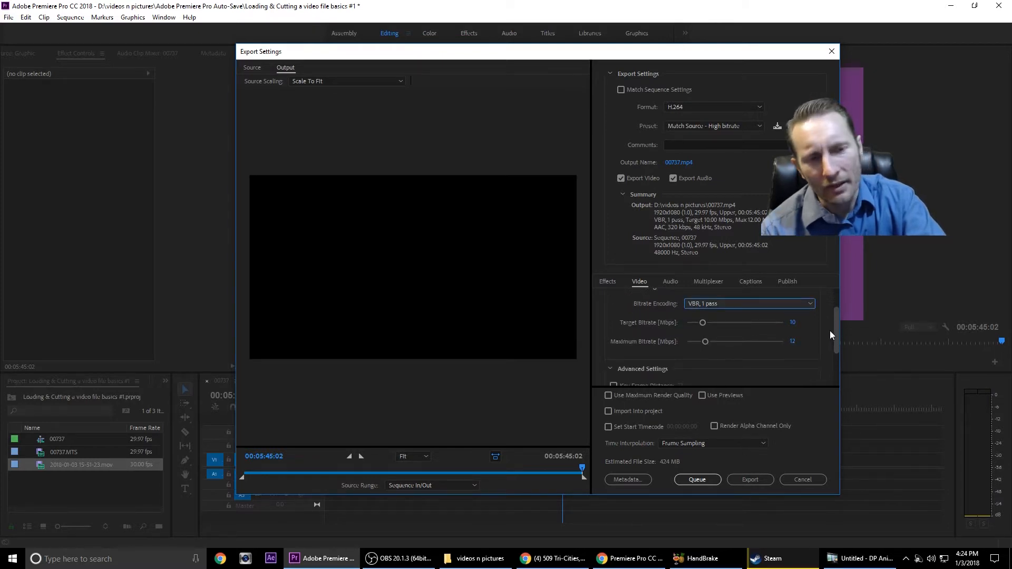
mouse_move(830, 331)
mouse_down()
mouse_move(833, 348)
mouse_move(834, 325)
mouse_up()
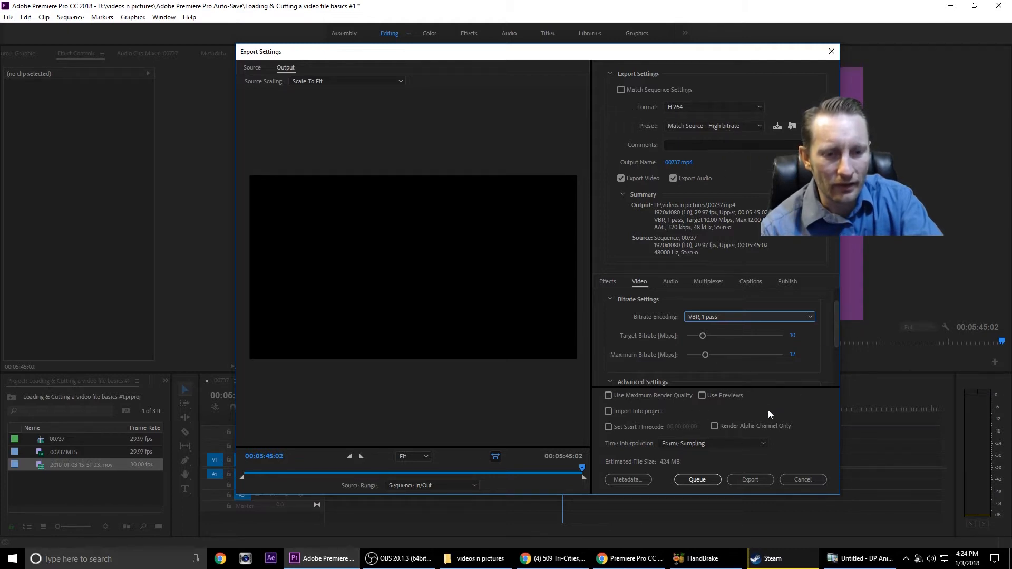
- Name the output file learning1 in the videos n pictures folder on drive D and export the video
click(675, 163)
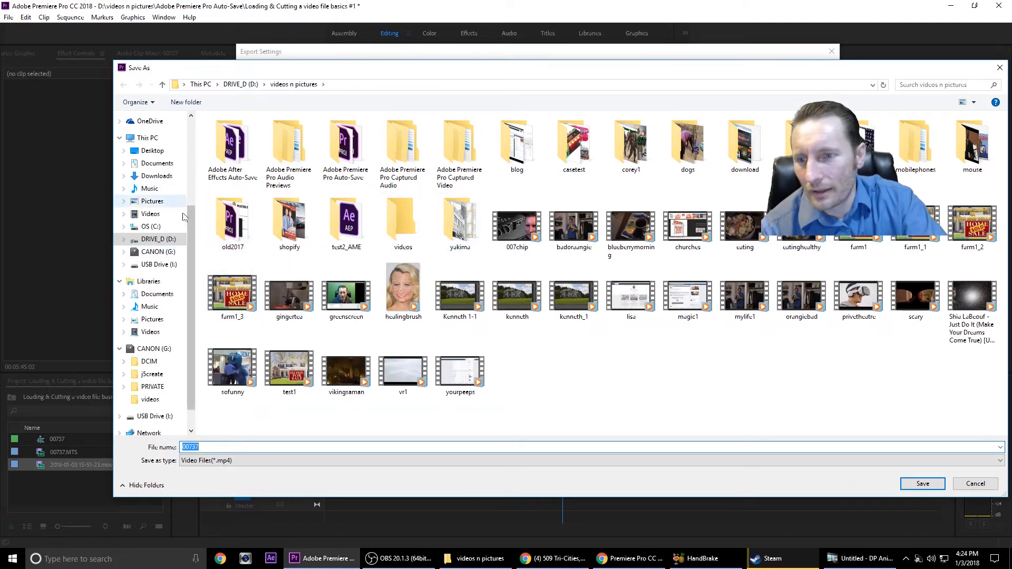
click(158, 238)
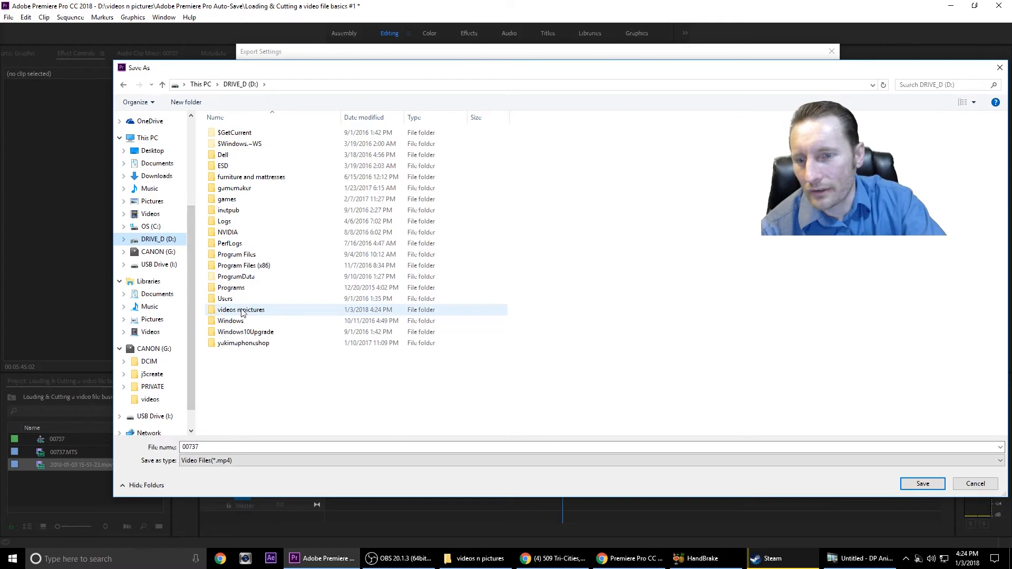
double_click(284, 309)
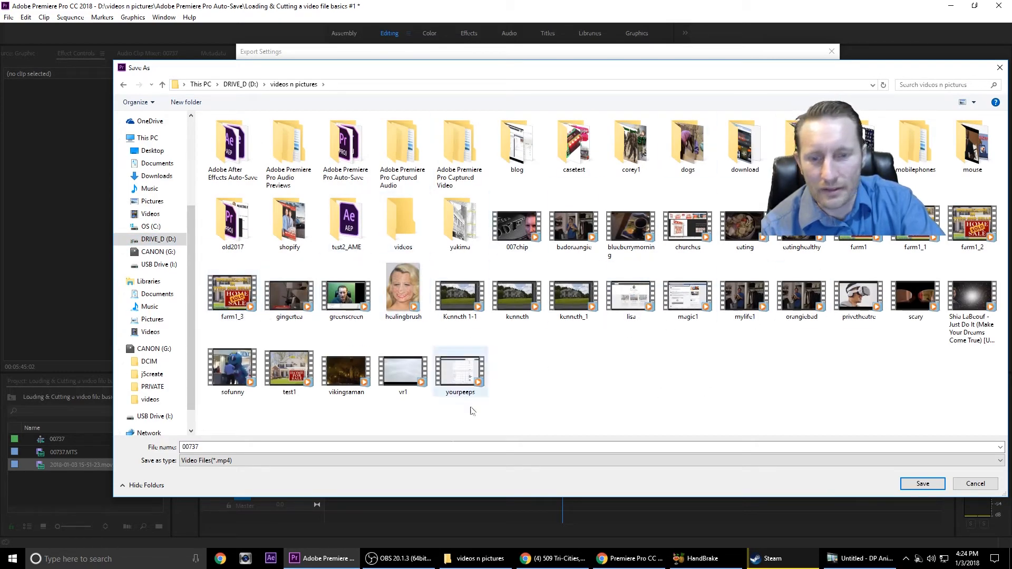
click(402, 448)
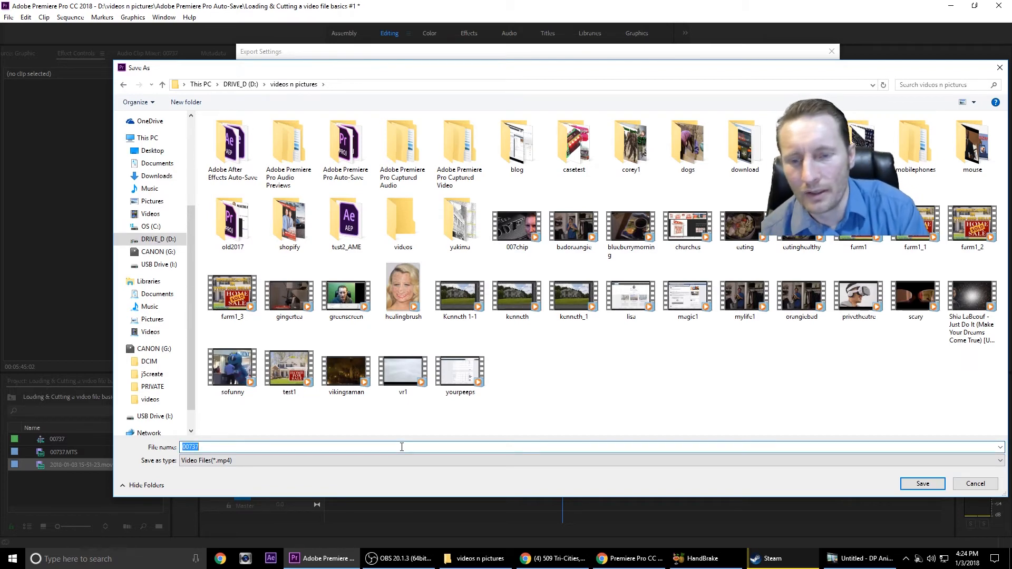
text(learning1)
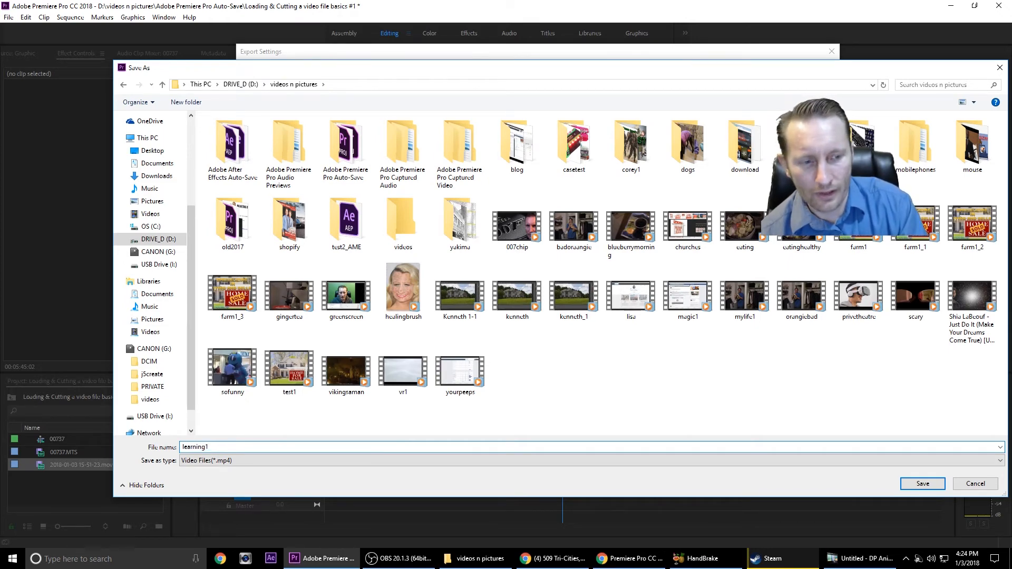
key(Return)
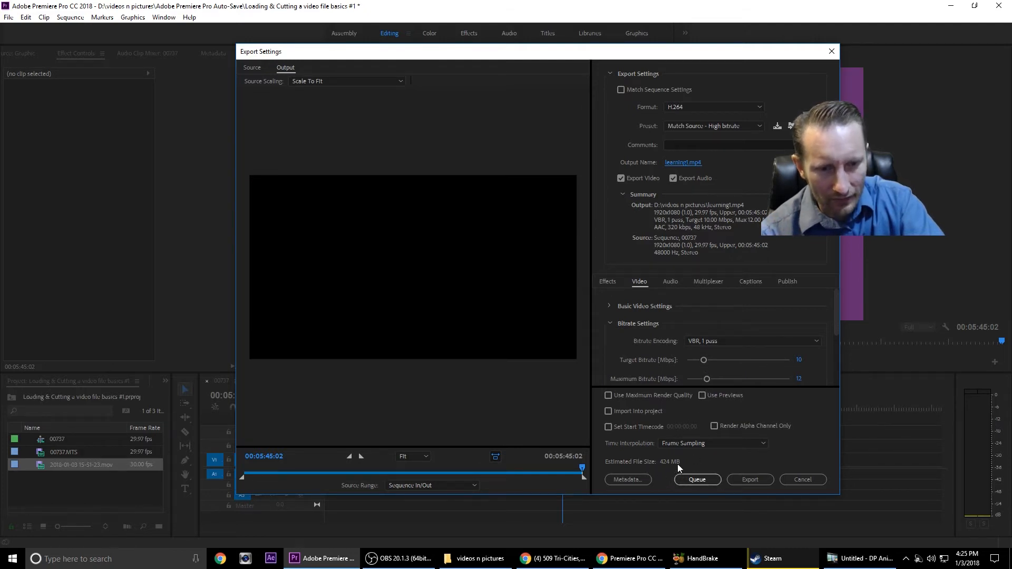
click(750, 481)
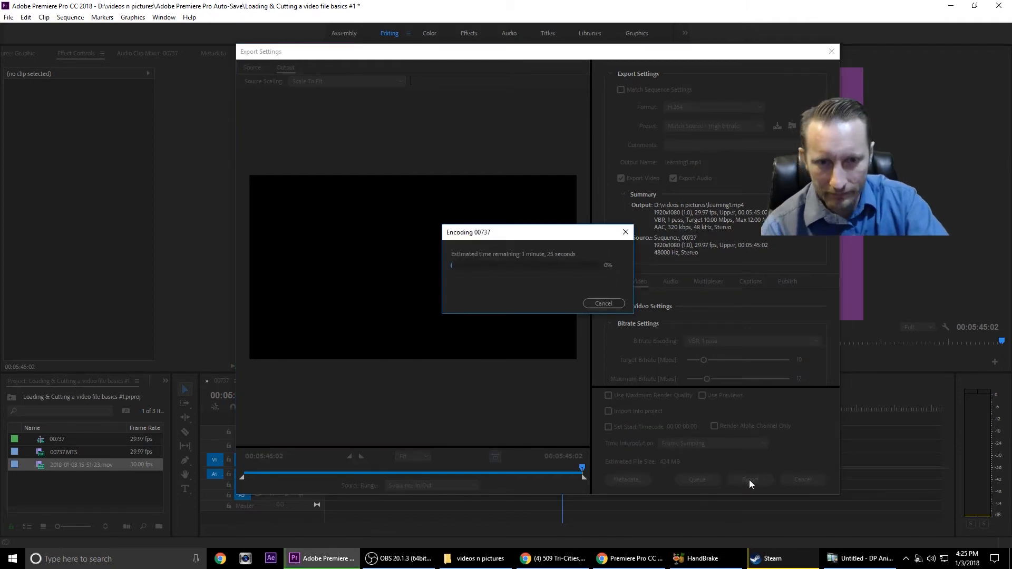